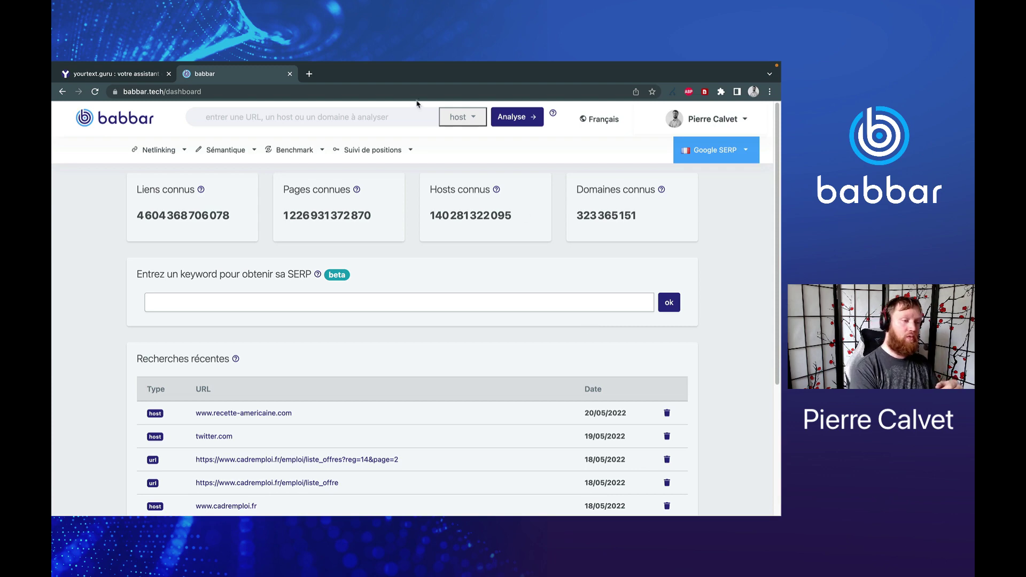
left_click(414, 119)
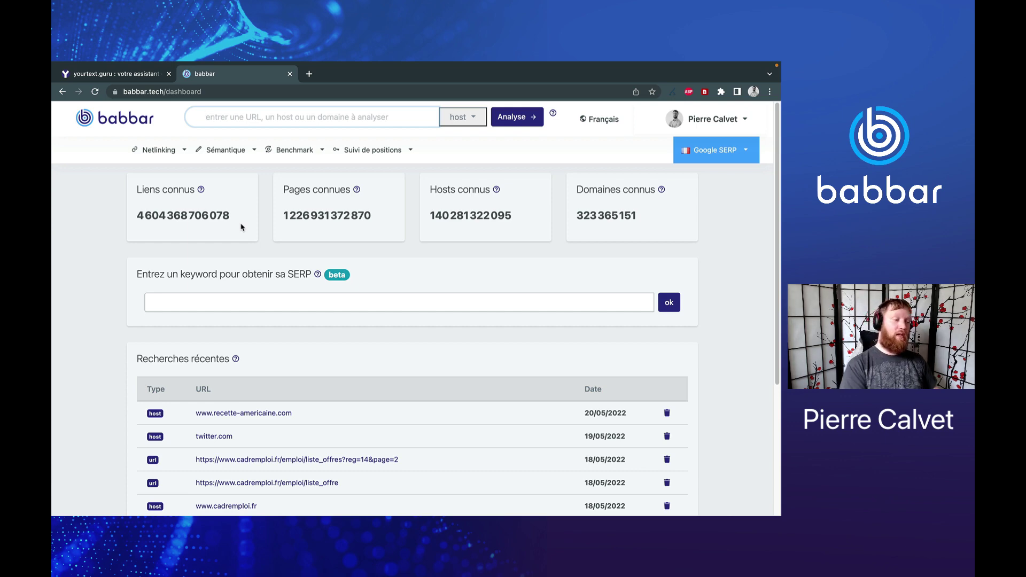
left_click(245, 308)
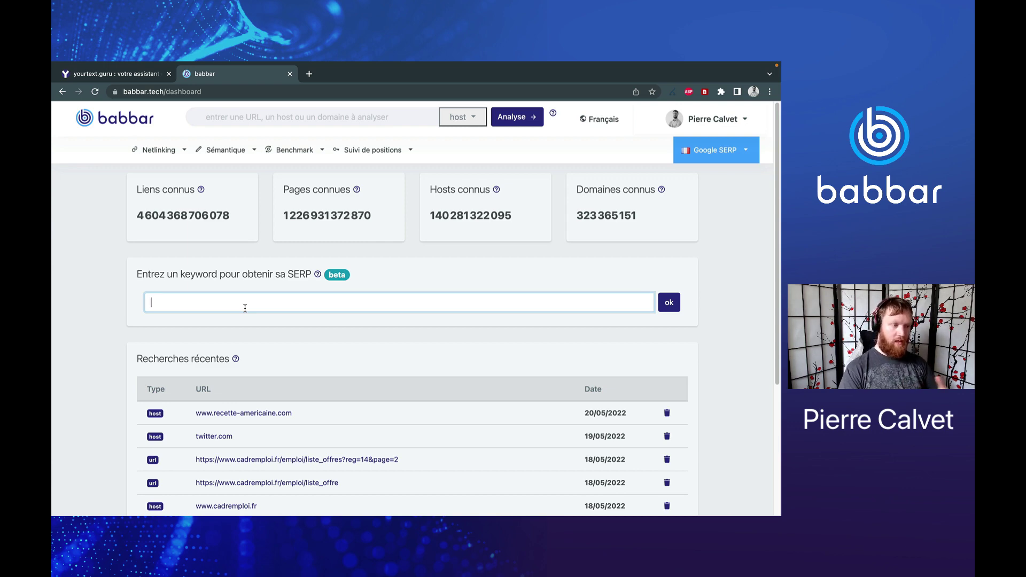
left_click(278, 415)
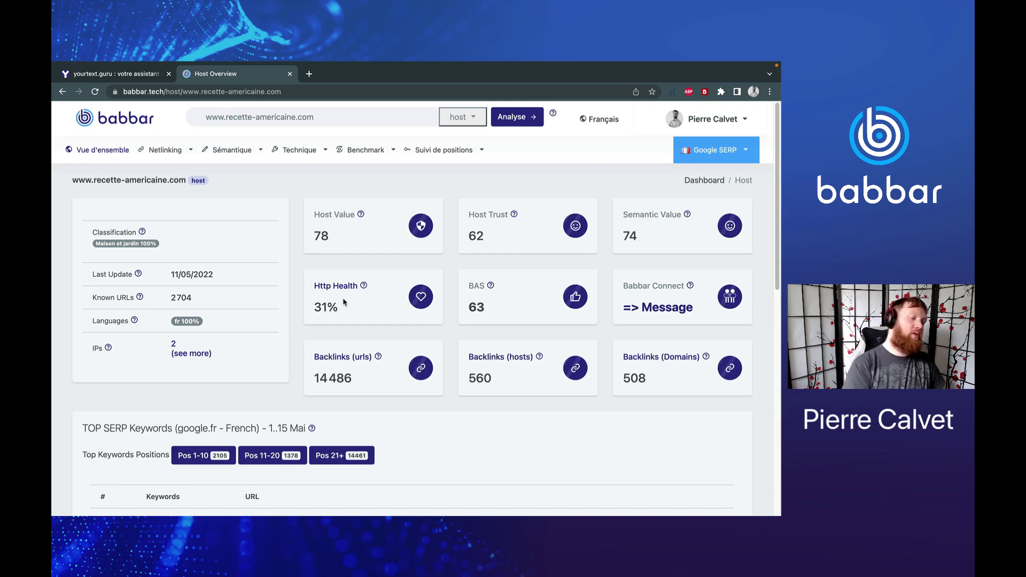
scroll(343, 301, "down", 4)
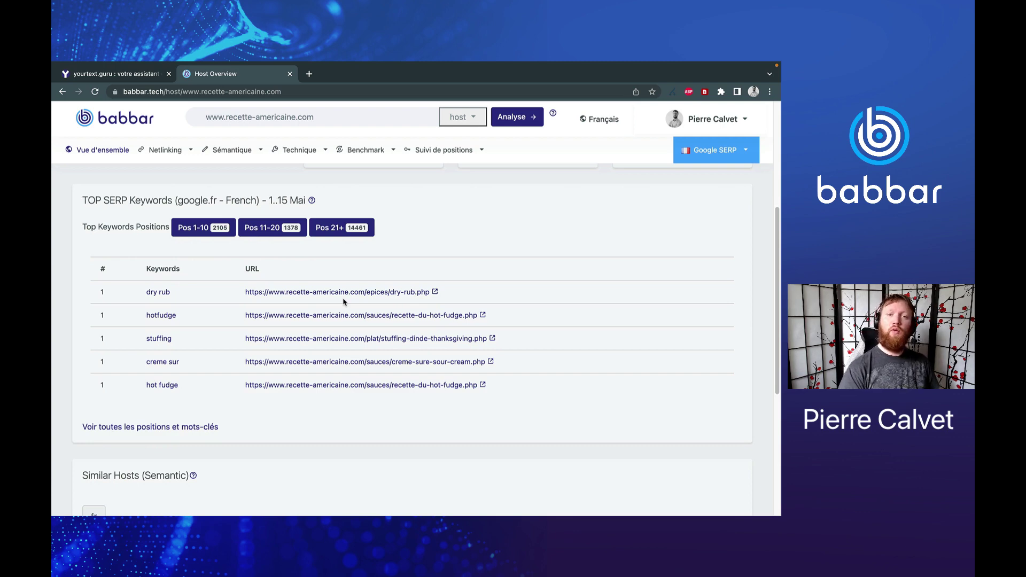
scroll(343, 302, "down", 5)
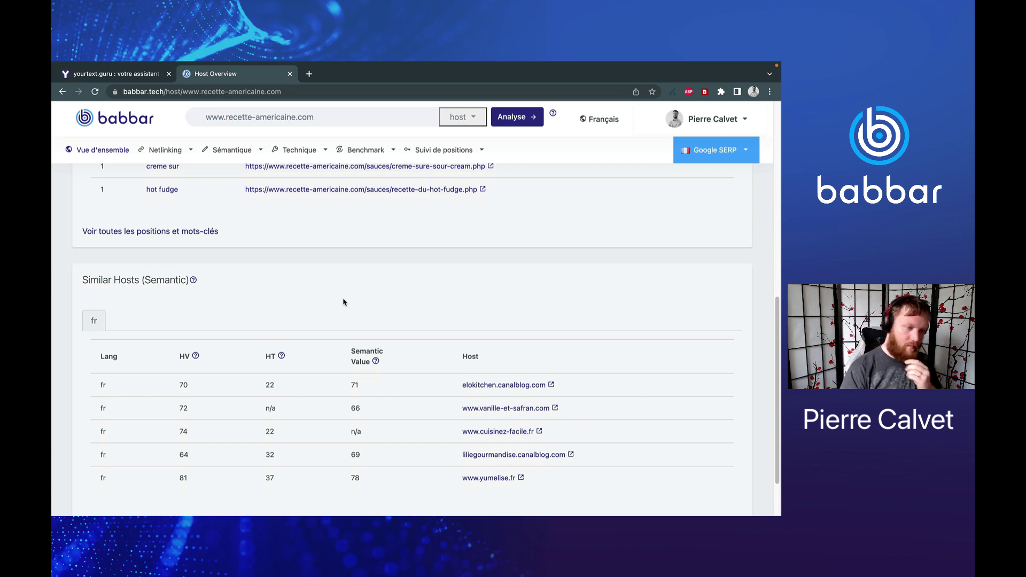
scroll(319, 282, "up", 15)
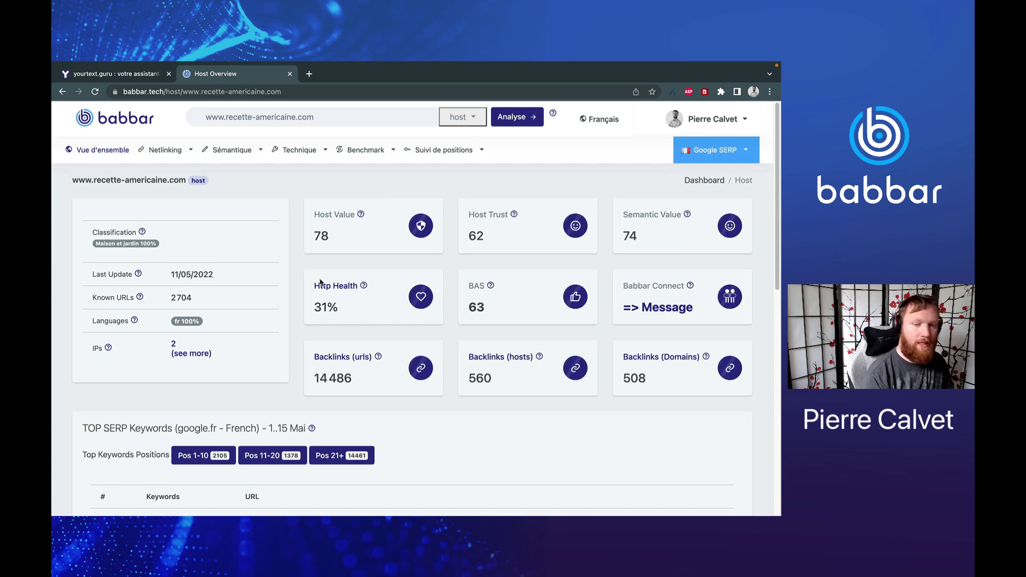
left_click(177, 151)
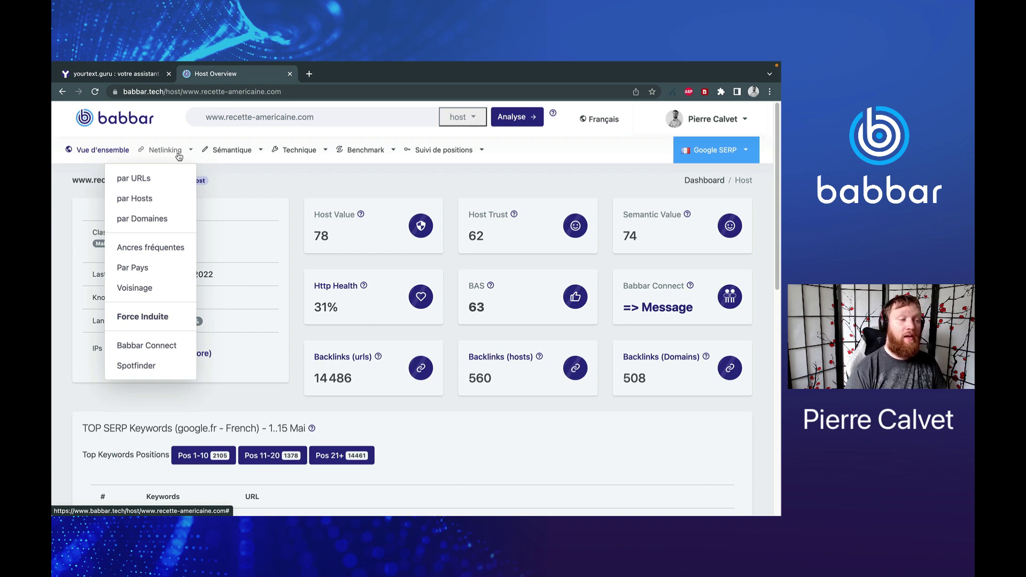
left_click(229, 150)
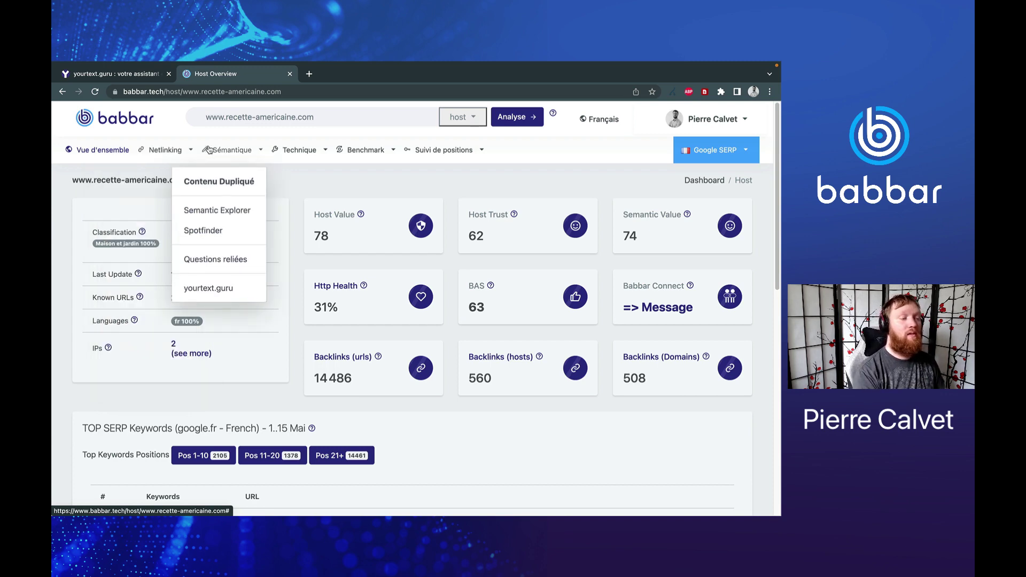
left_click(321, 149)
left_click(354, 150)
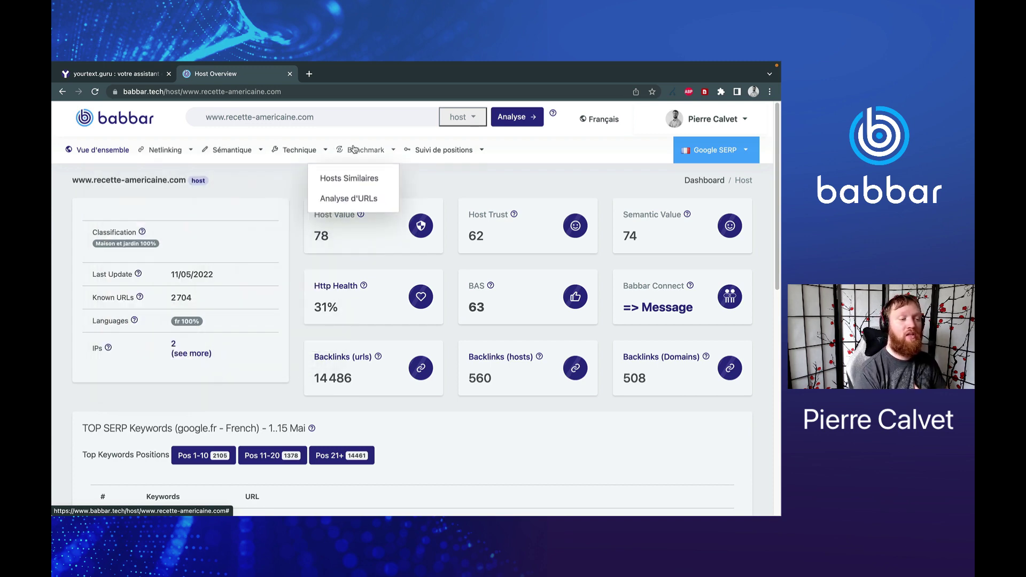
left_click(412, 150)
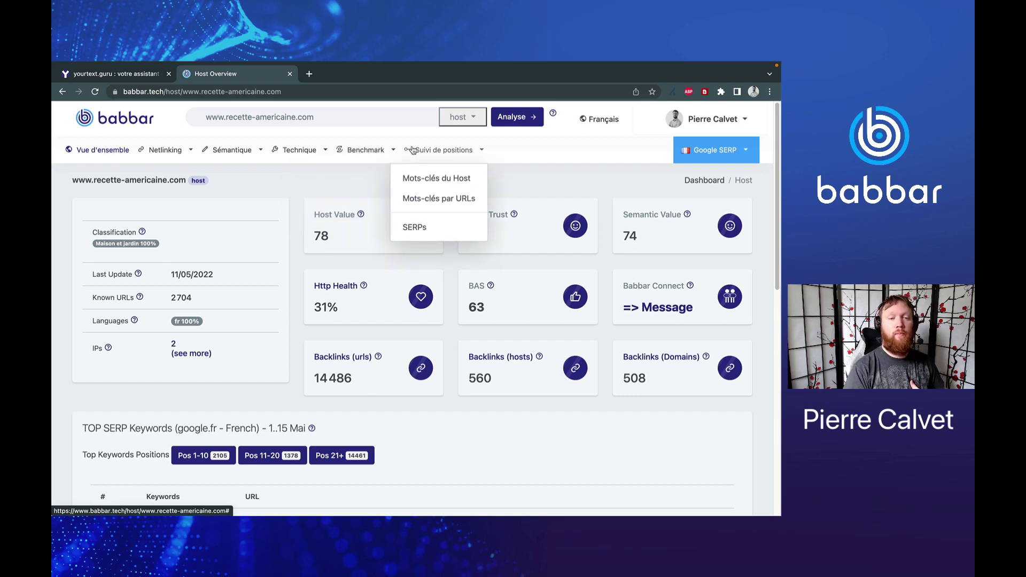
Step: View the host's most frequent backlink anchors, and return to the host overview
left_click(169, 150)
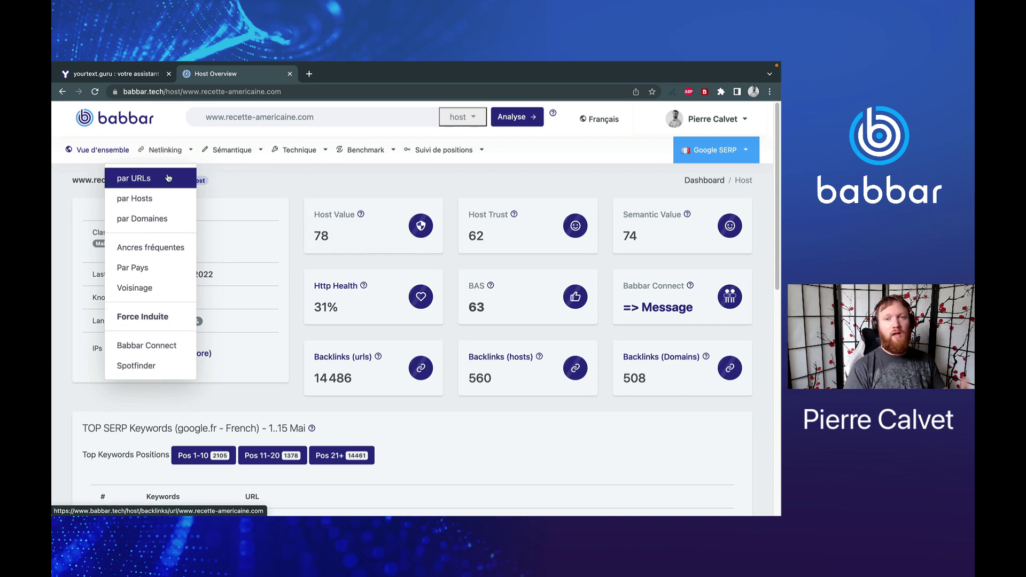
left_click(175, 248)
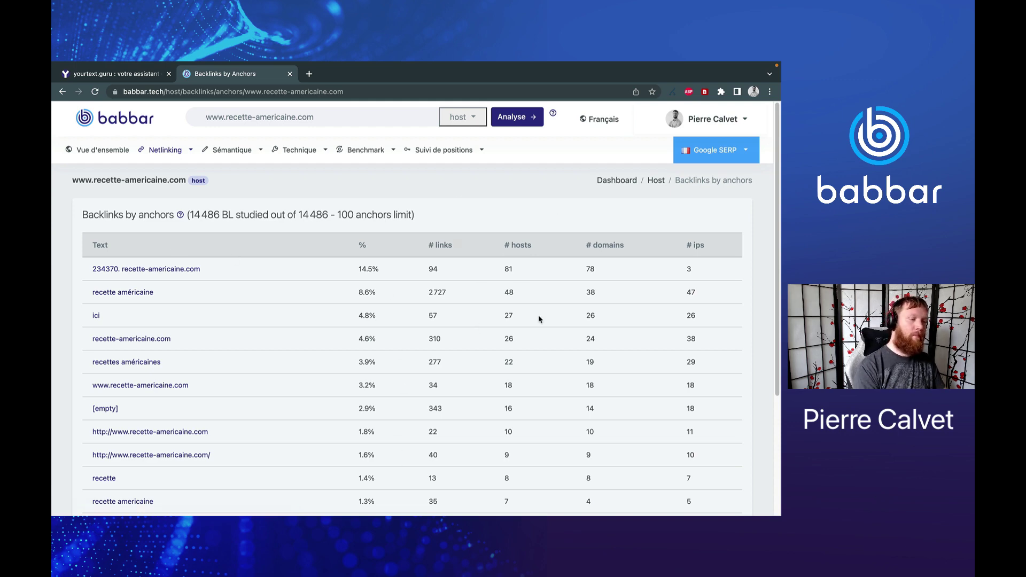
scroll(539, 319, "left", 5)
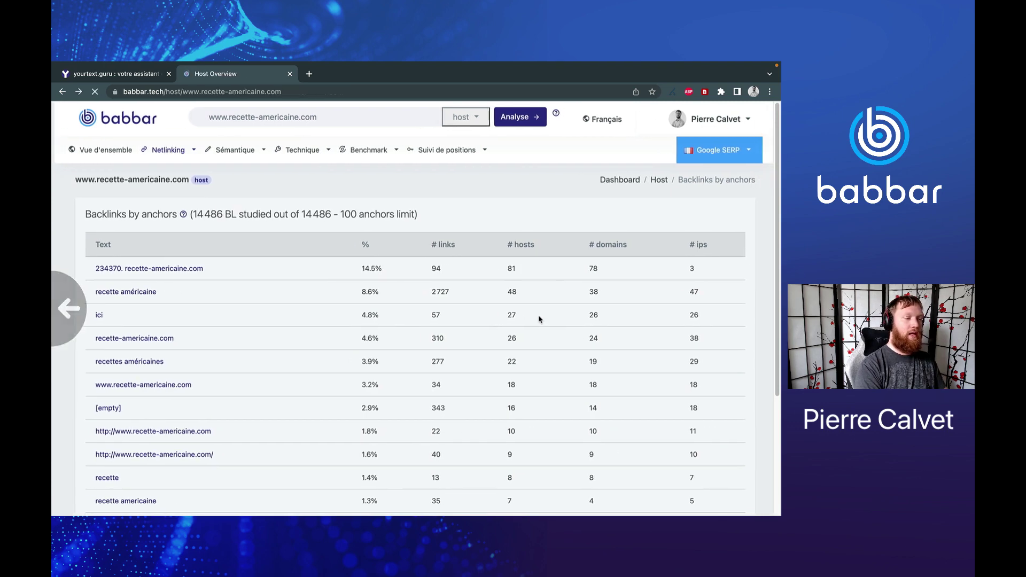
Step: View the host's strongest backlinks listed by URL, and return to the host overview
left_click(172, 151)
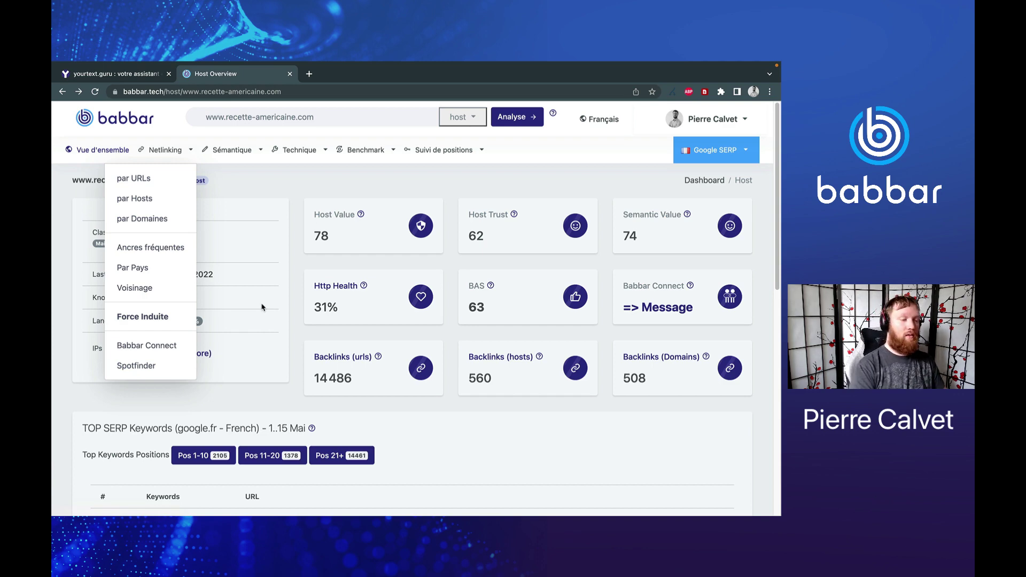
left_click(328, 357)
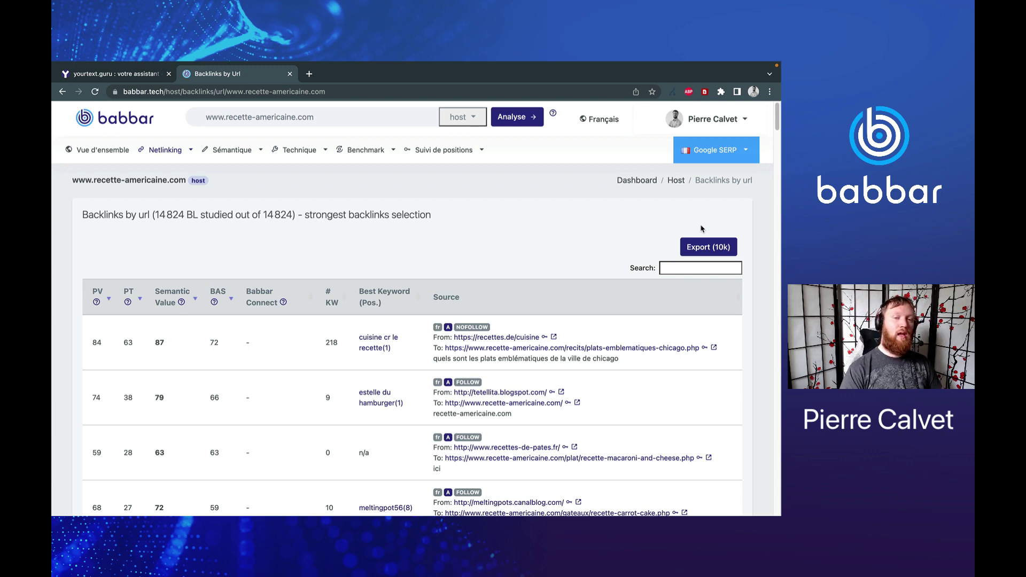
scroll(412, 216, "left", 5)
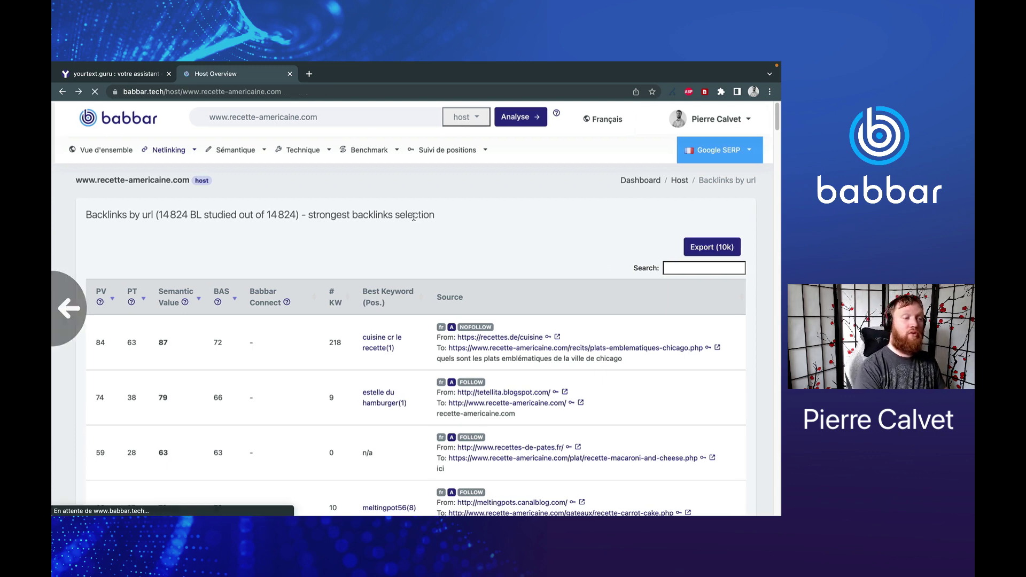
Step: Explore the graph of the host's neighbouring hosts around its central node, and return to the host overview
left_click(165, 150)
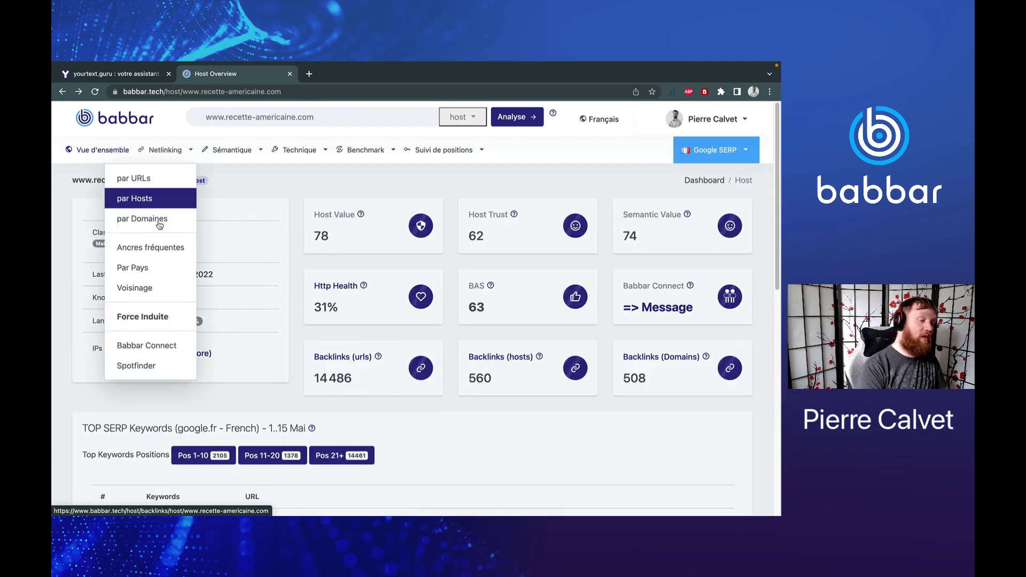
left_click(150, 285)
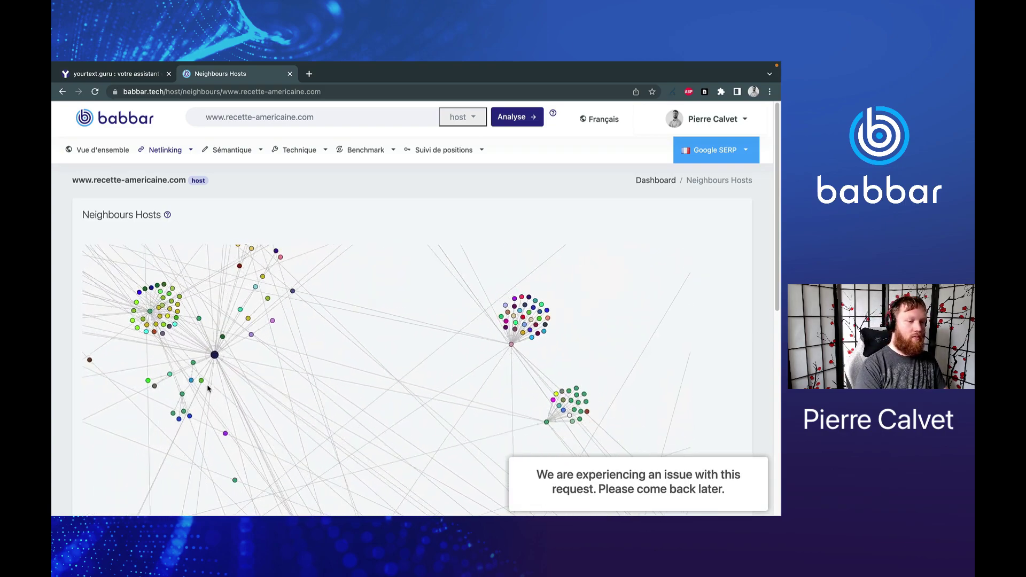
left_click_drag(208, 388, 425, 381)
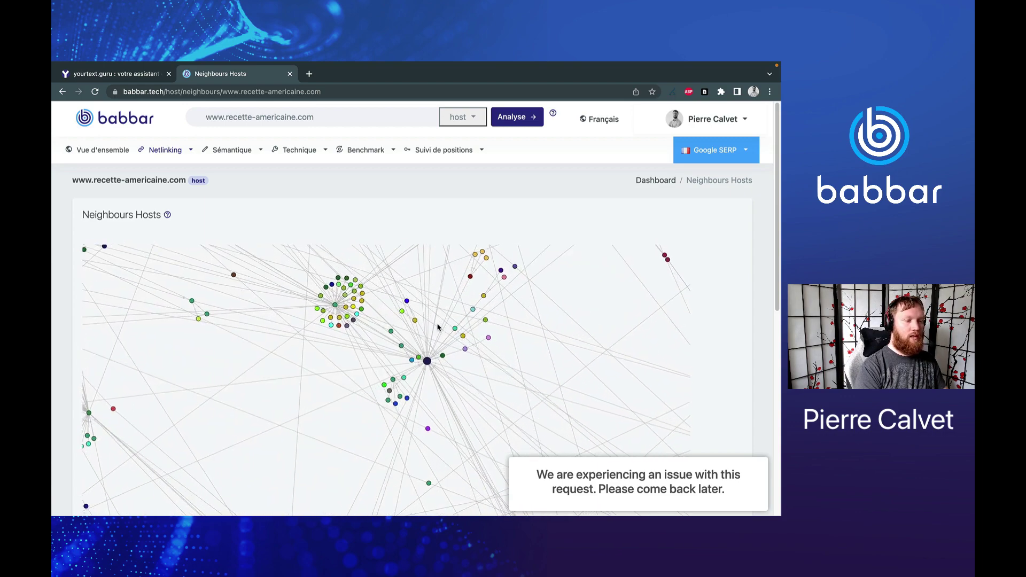
scroll(437, 327, "down", 5)
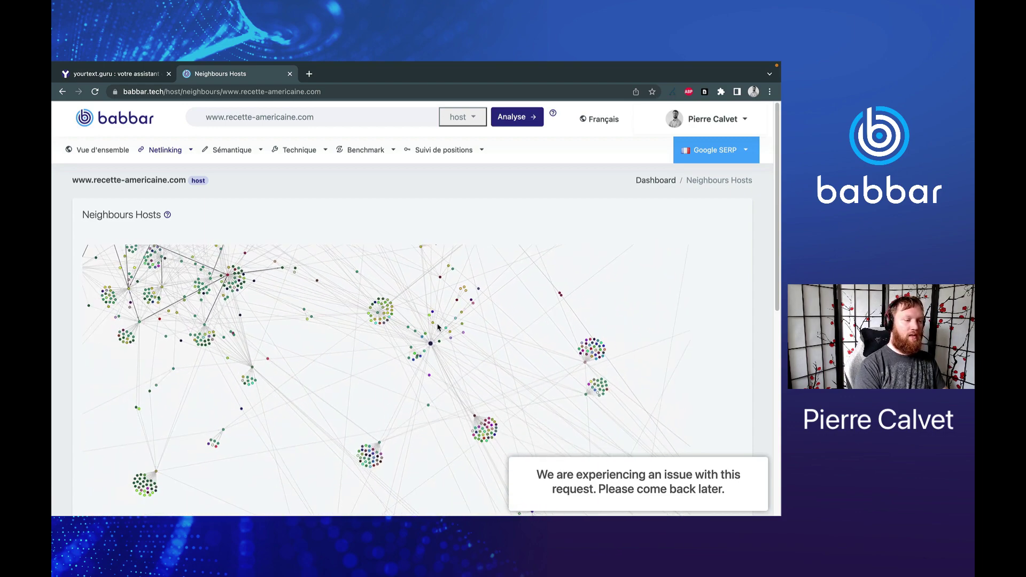
scroll(437, 327, "down", 2)
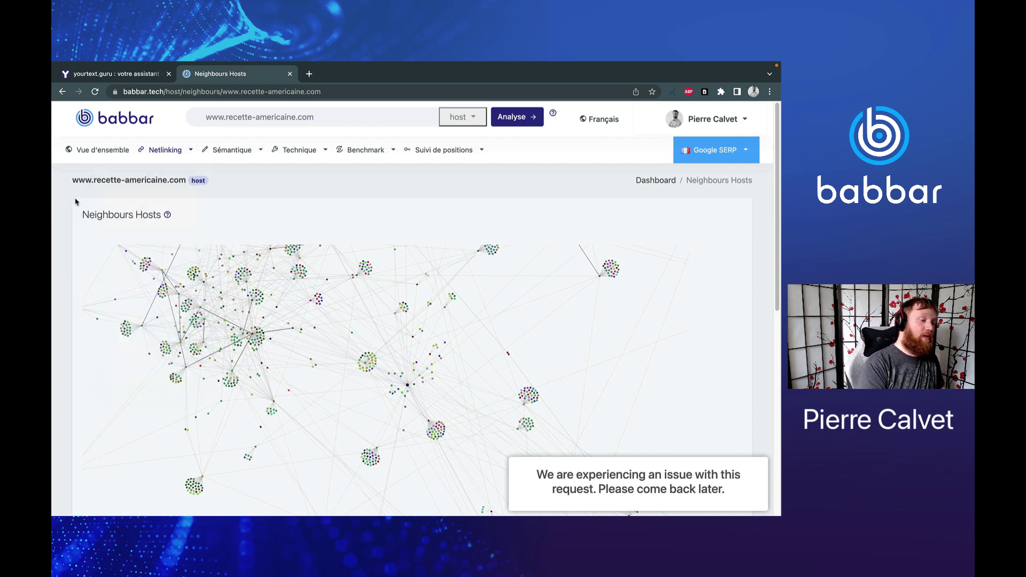
left_click(90, 158)
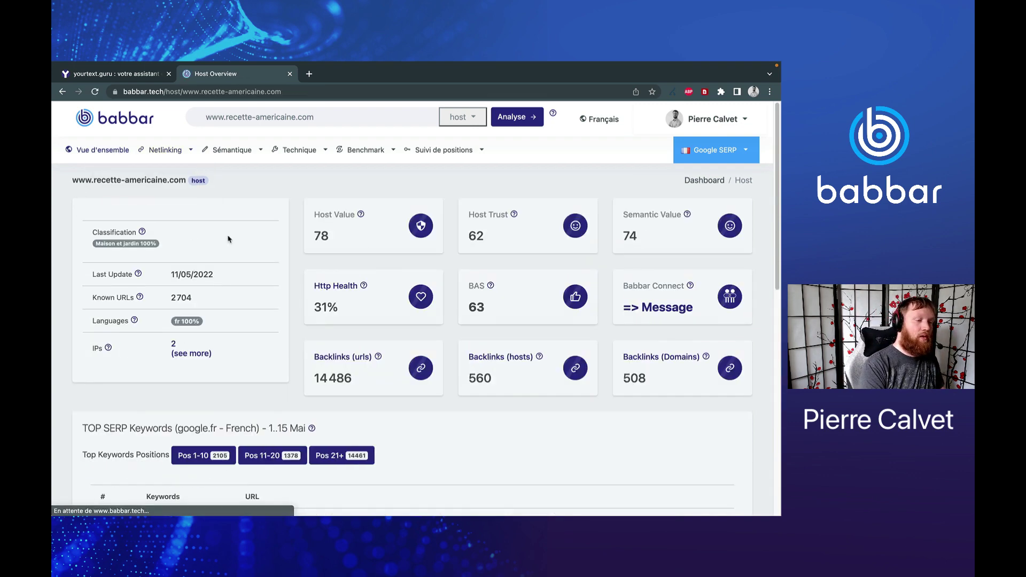
Step: View the Batch Induced Strength tool and the URL, host and domain analysis scopes, and return to the host overview
mouse_move(174, 153)
left_click(154, 317)
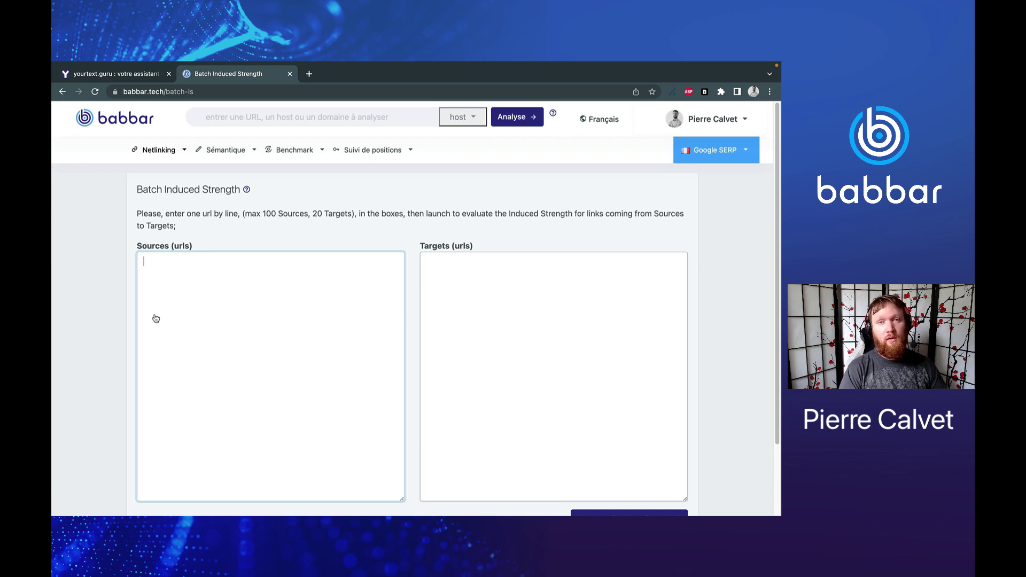
left_click(318, 115)
left_click(471, 121)
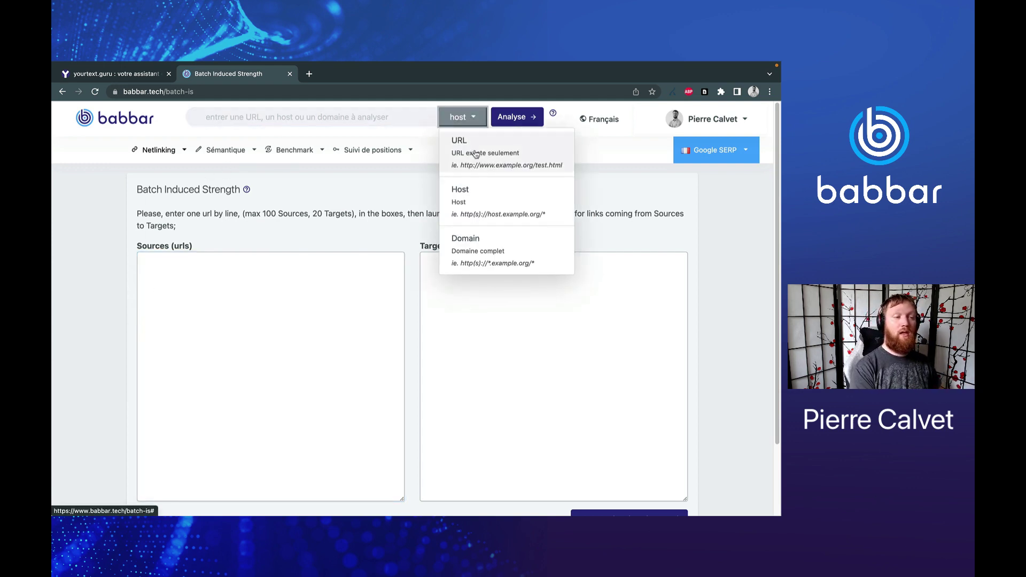
left_click(174, 117)
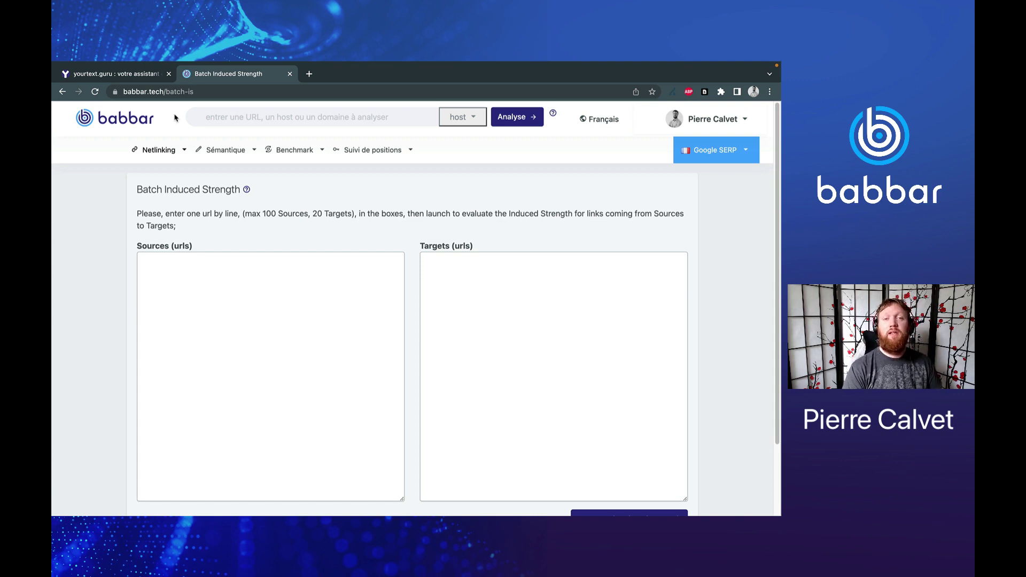
scroll(174, 117, "left", 5)
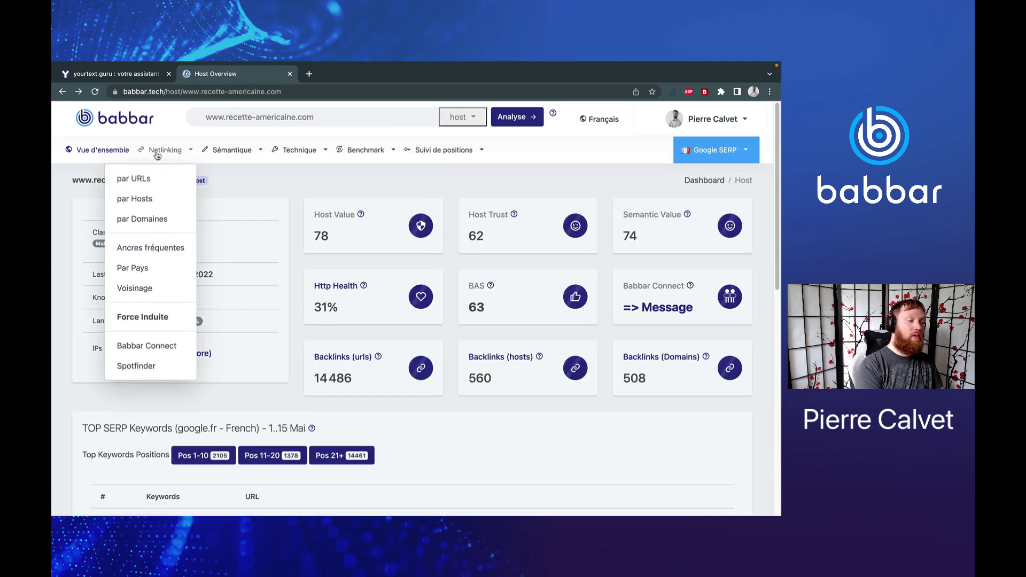
Step: Open the Babbar Connect page where own websites can be listed
mouse_move(166, 150)
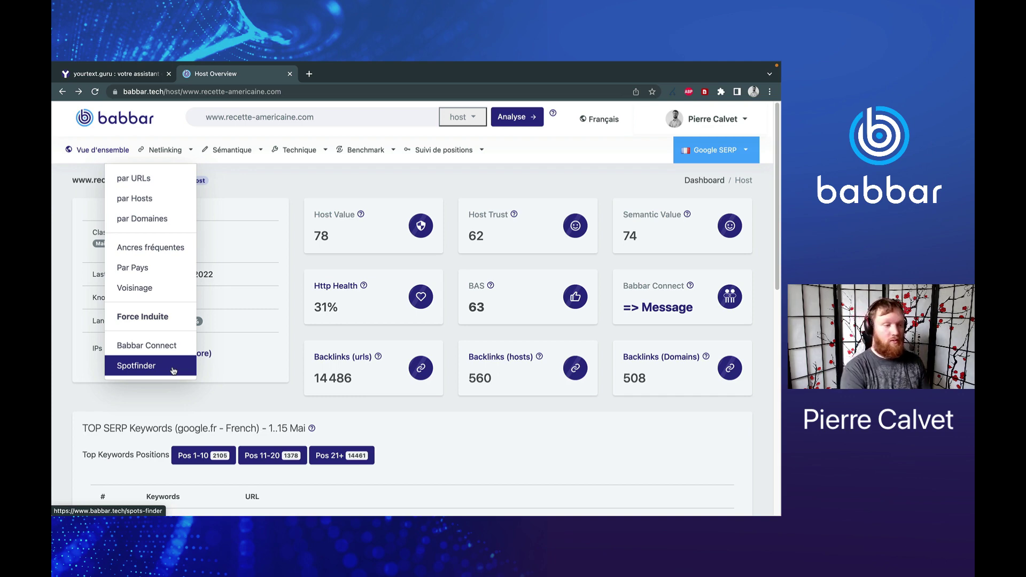
left_click(160, 344)
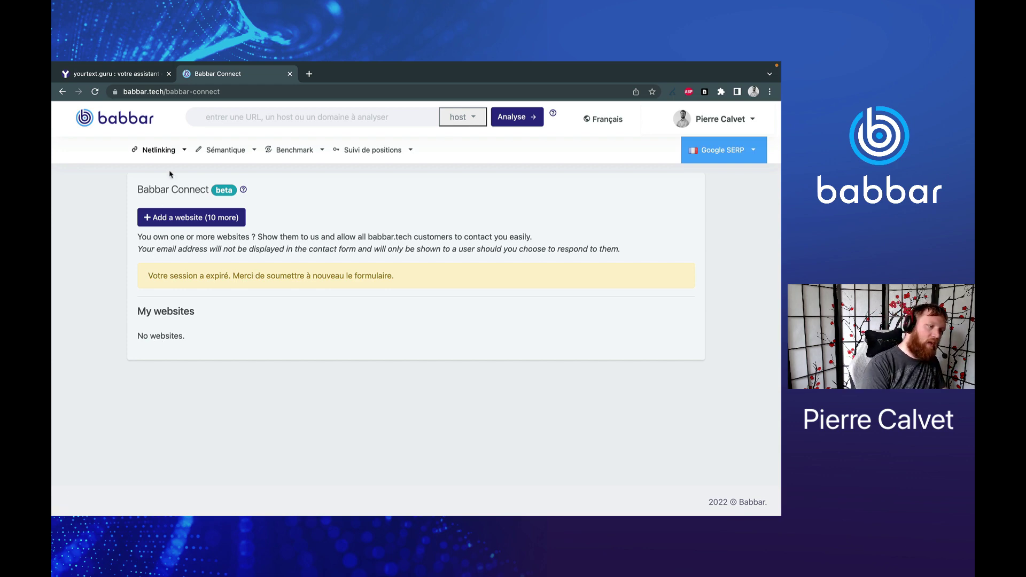
Step: Search Spots Finder for French spots matching "choucroute", limited to Babbar Connect sites, review the proposed hosts and go back
left_click(166, 151)
left_click(149, 234)
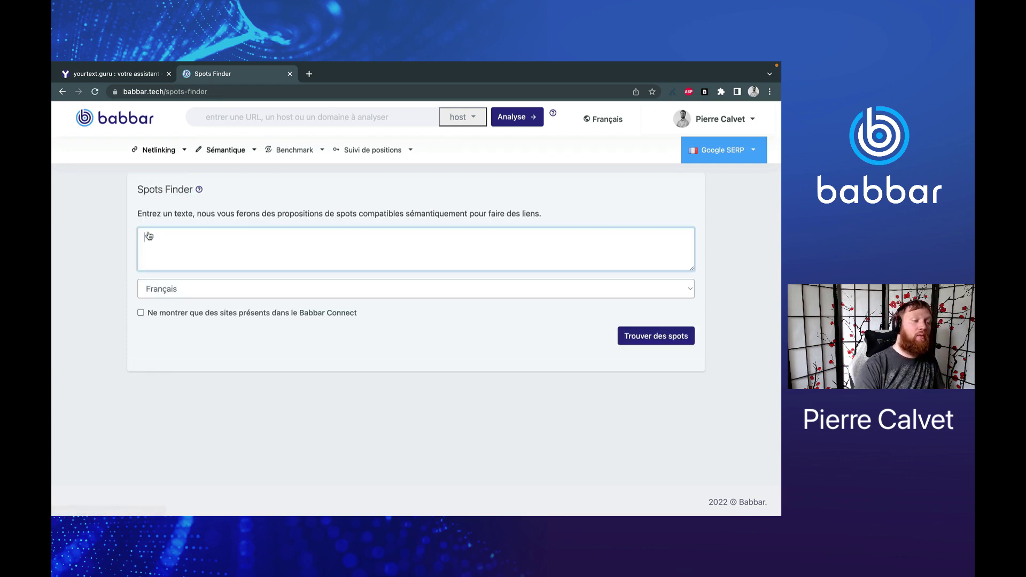
type("choucroute")
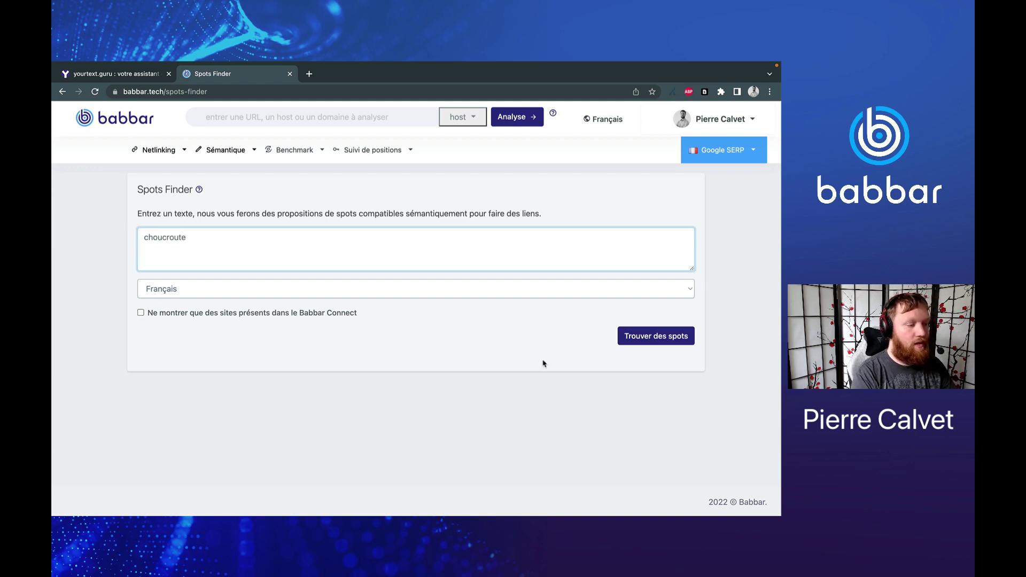
left_click(268, 314)
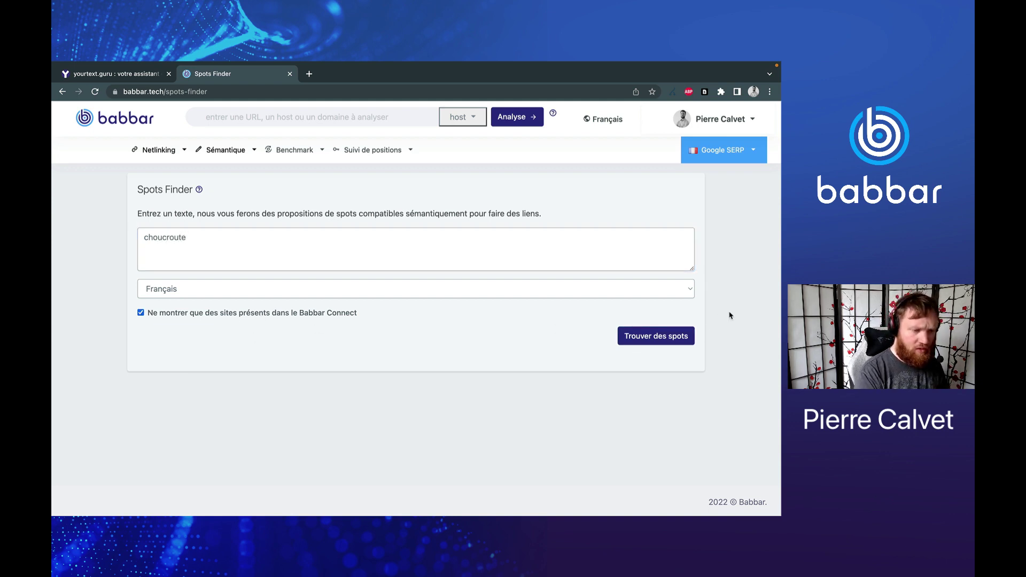
left_click(680, 336)
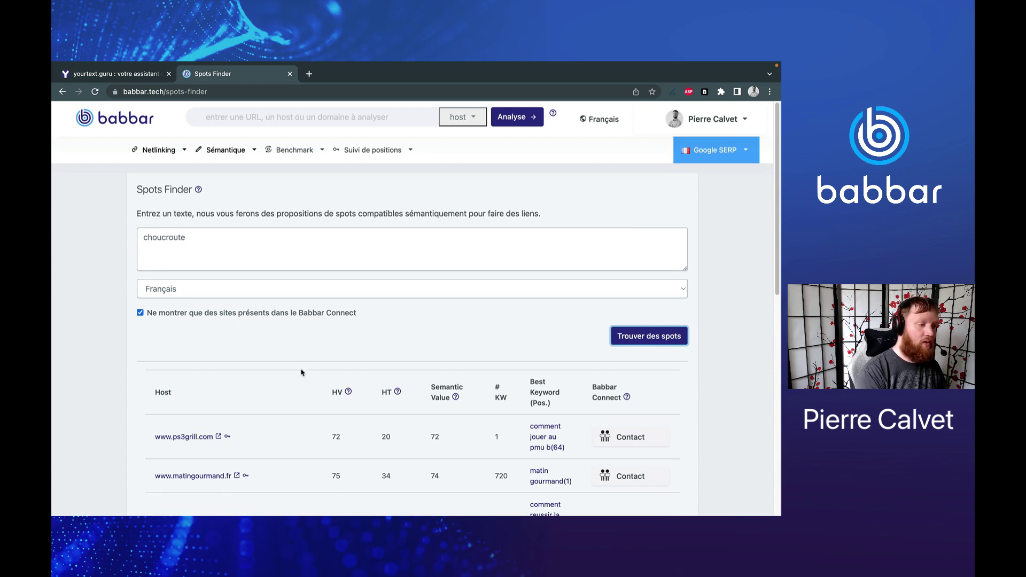
scroll(258, 341, "down", 2)
scroll(257, 340, "down", 2)
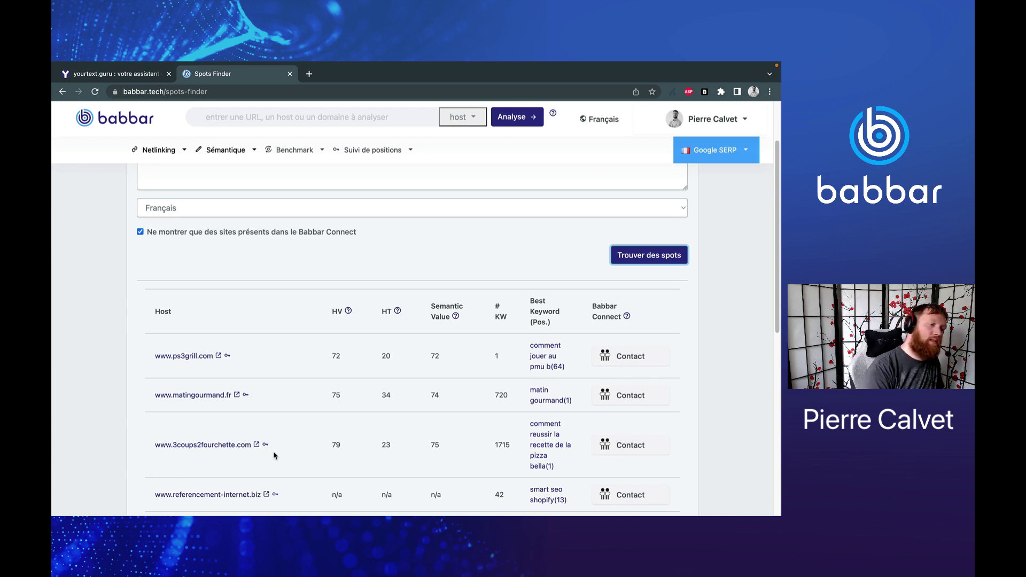
scroll(274, 456, "left", 5)
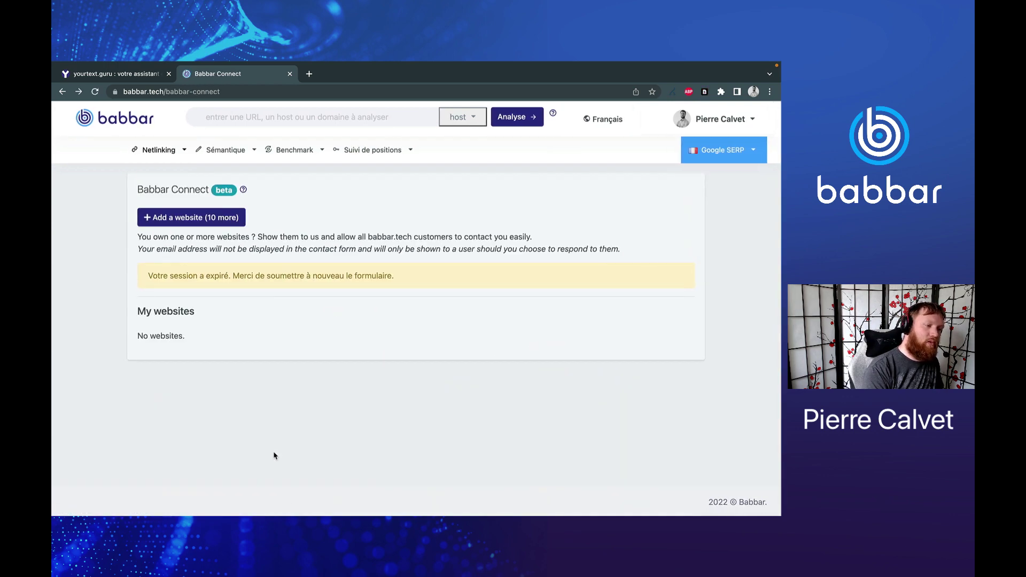
scroll(236, 346, "left", 5)
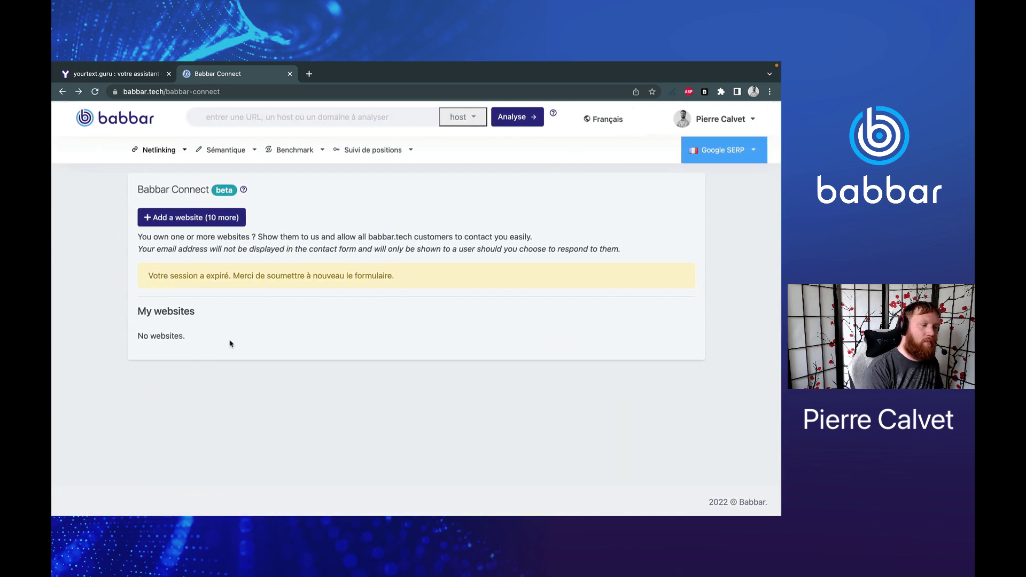
scroll(231, 343, "right", 1)
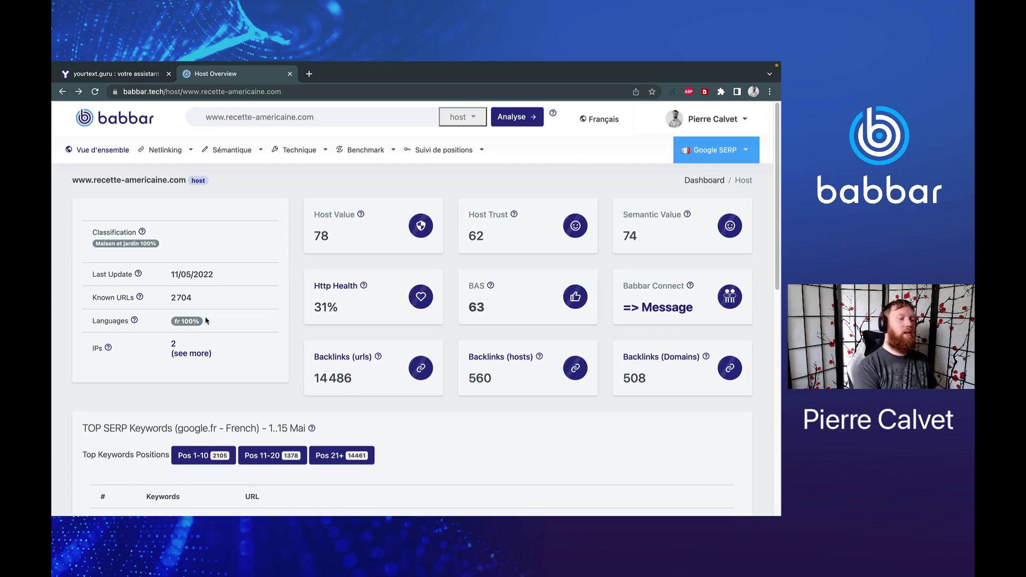
left_click(231, 149)
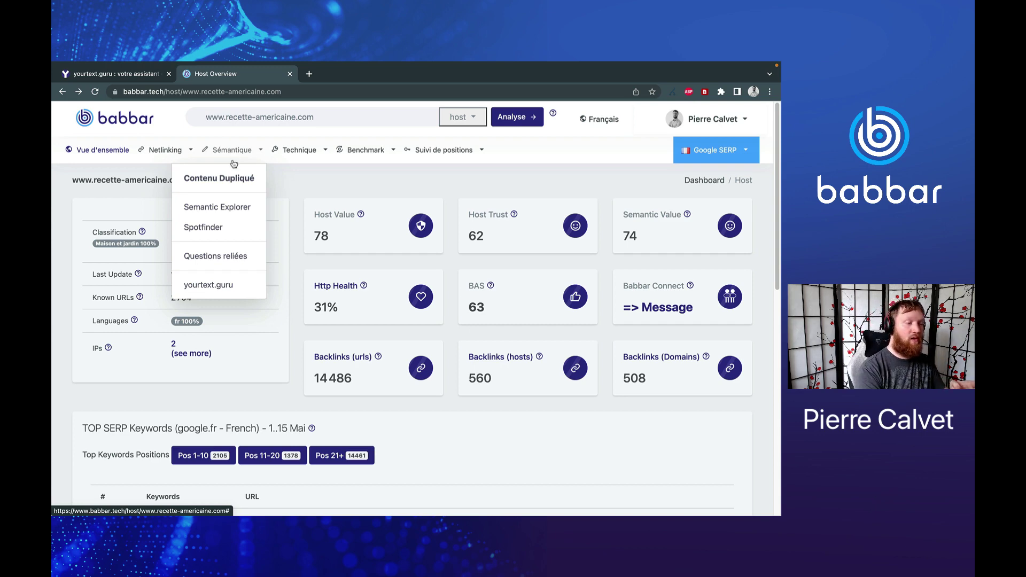
left_click(236, 176)
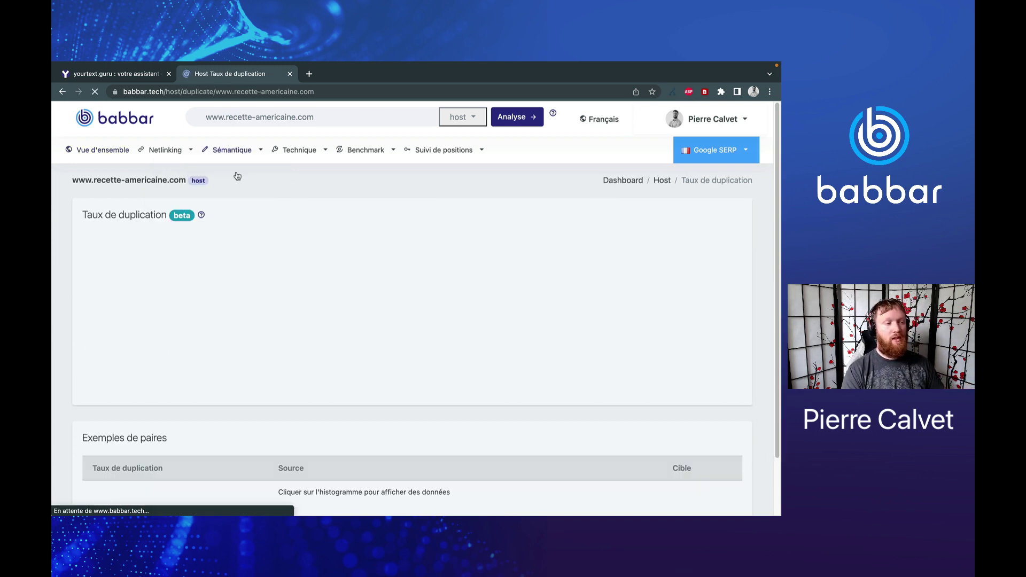
Step: View example page pairs for the 57-58 and 59-60 duplication rates in the histogram, and return to the host overview
left_click(470, 365)
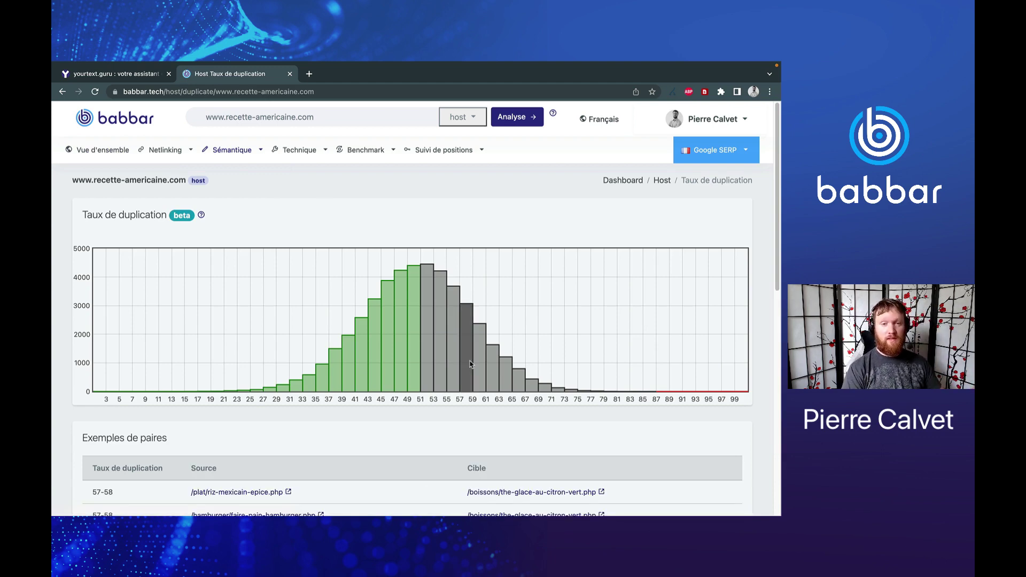
scroll(470, 365, "down", 3)
scroll(470, 365, "up", 2)
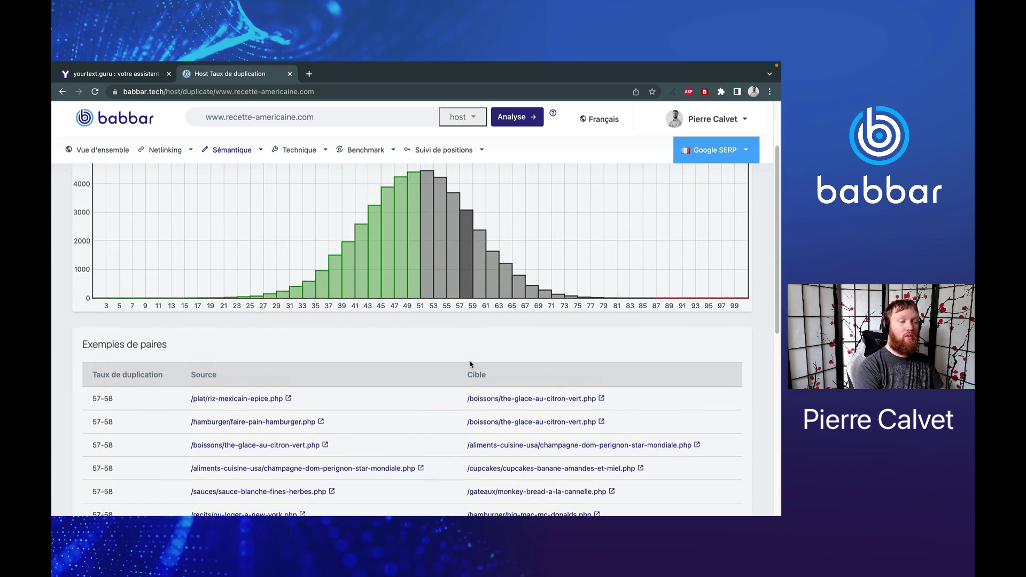
left_click(481, 268)
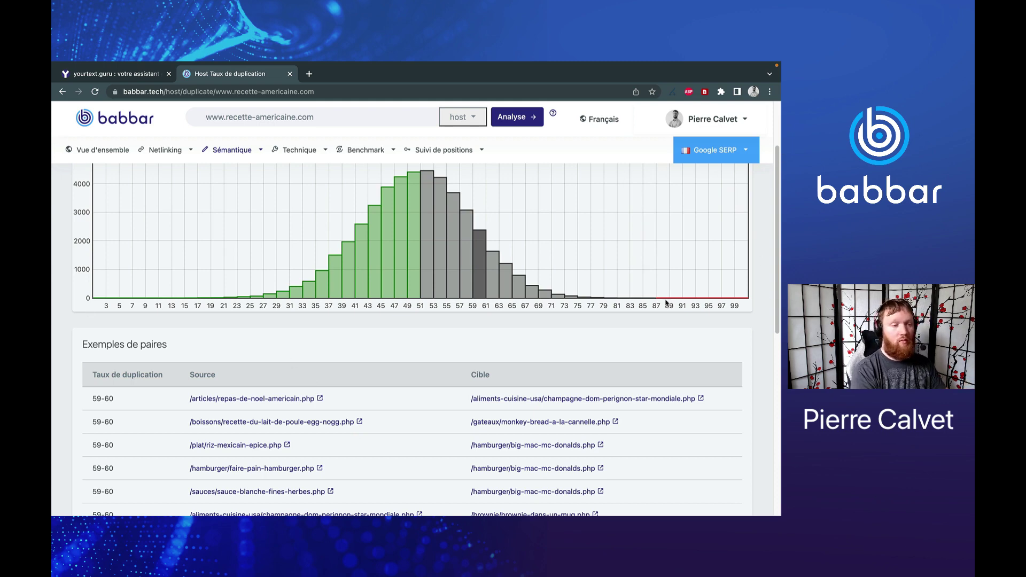
scroll(666, 303, "up", 3)
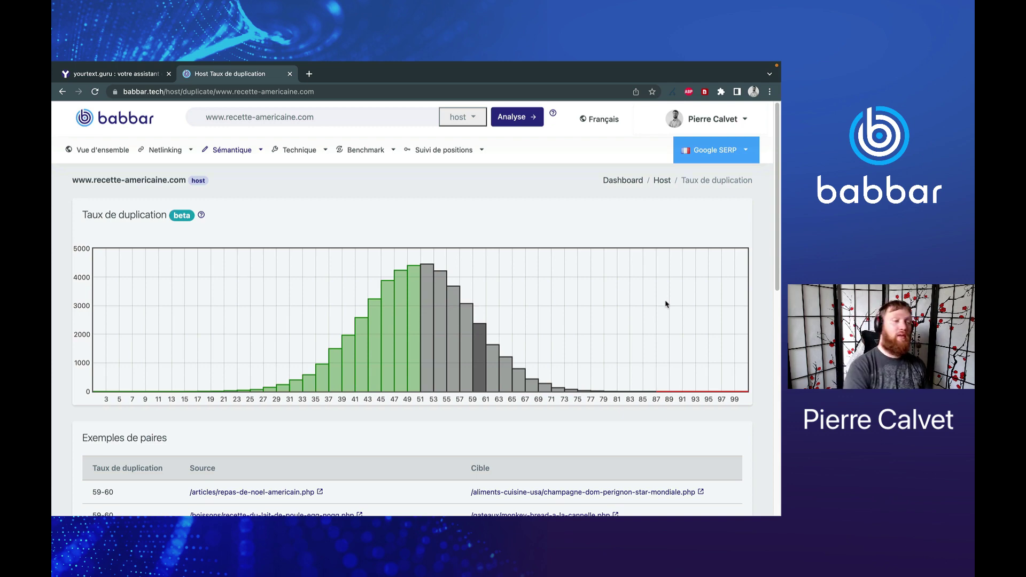
scroll(666, 304, "left", 5)
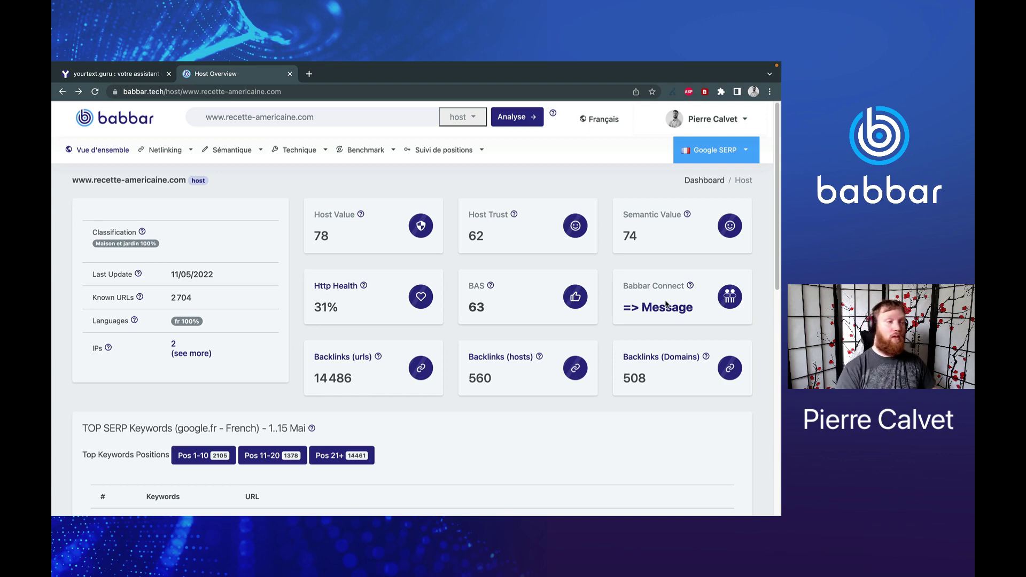
Step: Search Semantic Explorer in French for questions and related topics on "choucroute", and return to the host overview
left_click(233, 150)
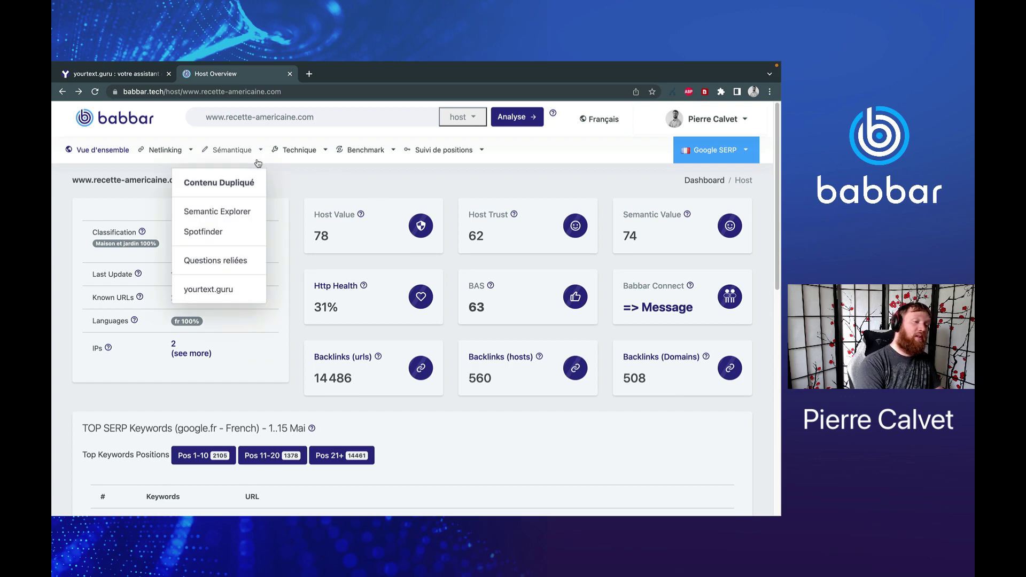
left_click(244, 207)
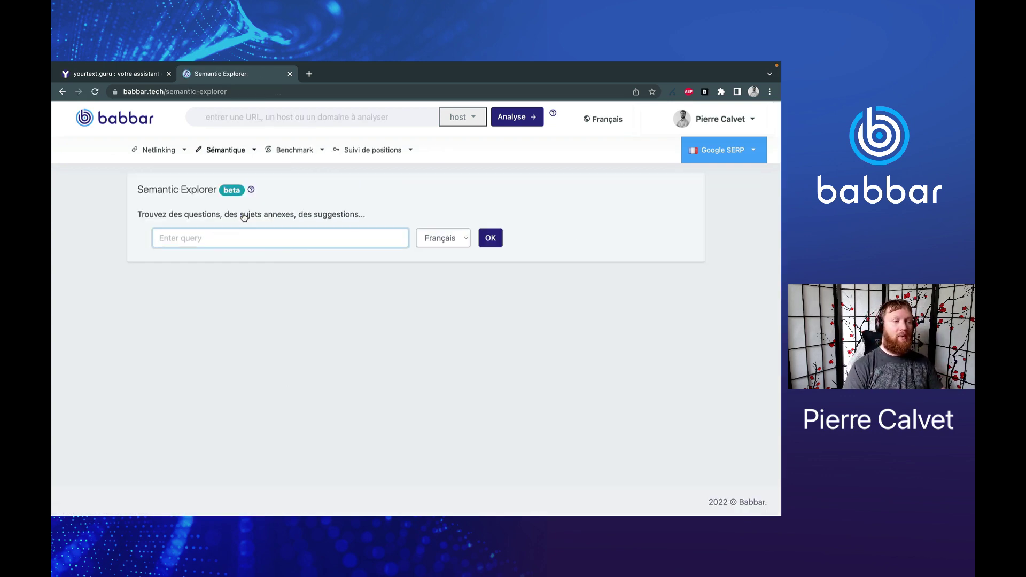
type("choucroute")
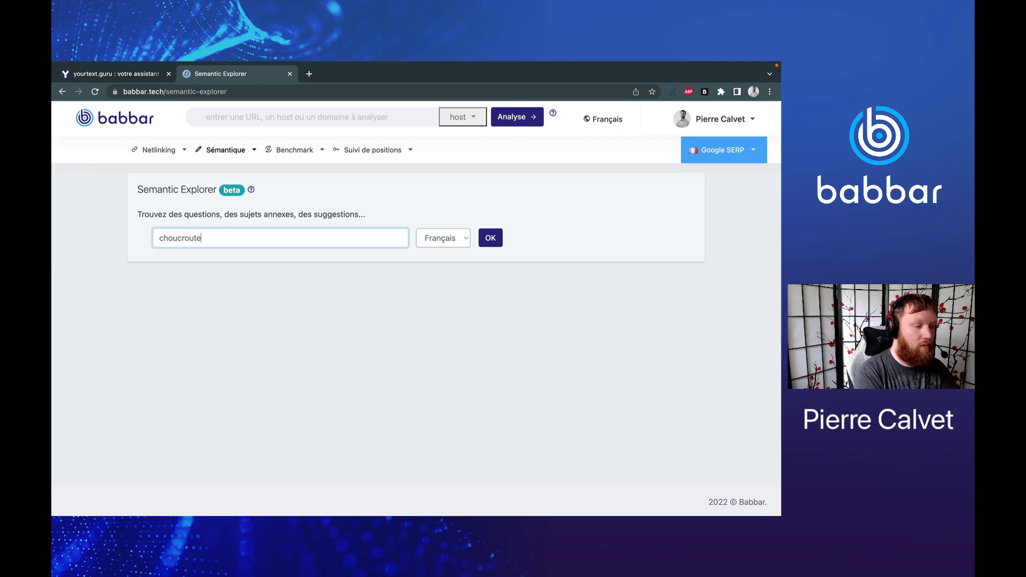
key("Return")
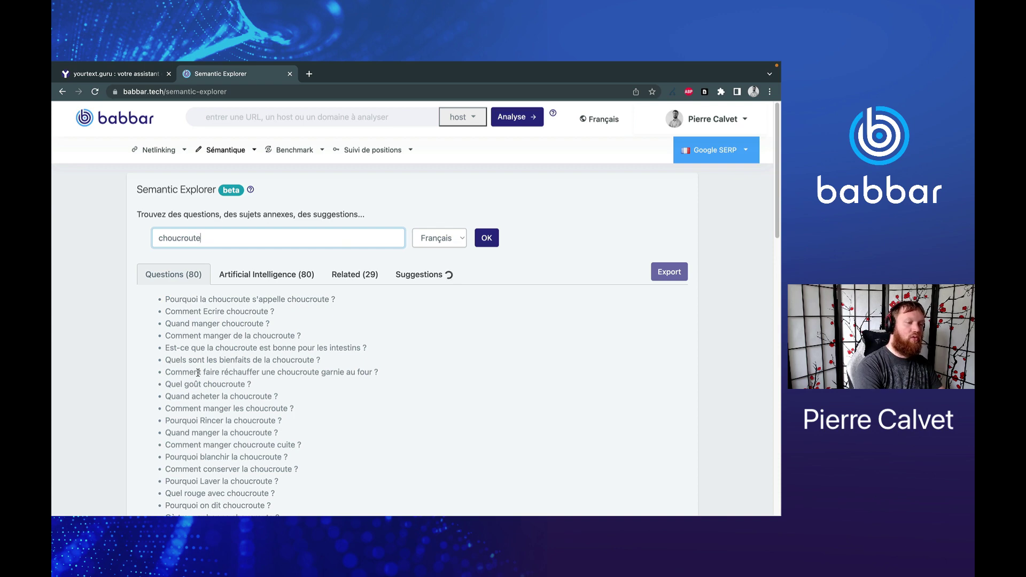
scroll(198, 373, "left", 5)
Step: View the related questions entry among the semantic tools and open the host's language breakdown report
left_click(231, 150)
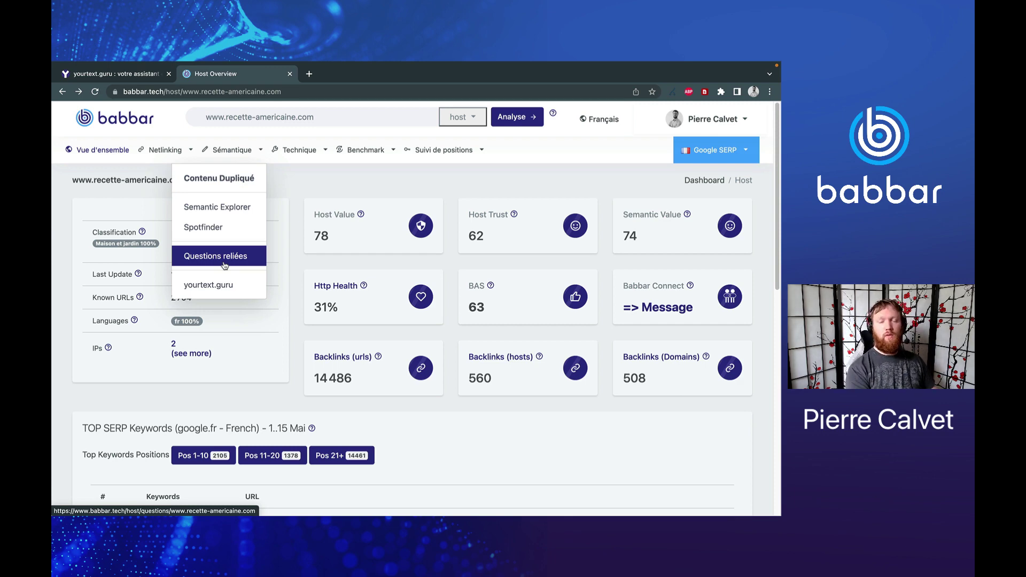
left_click(294, 155)
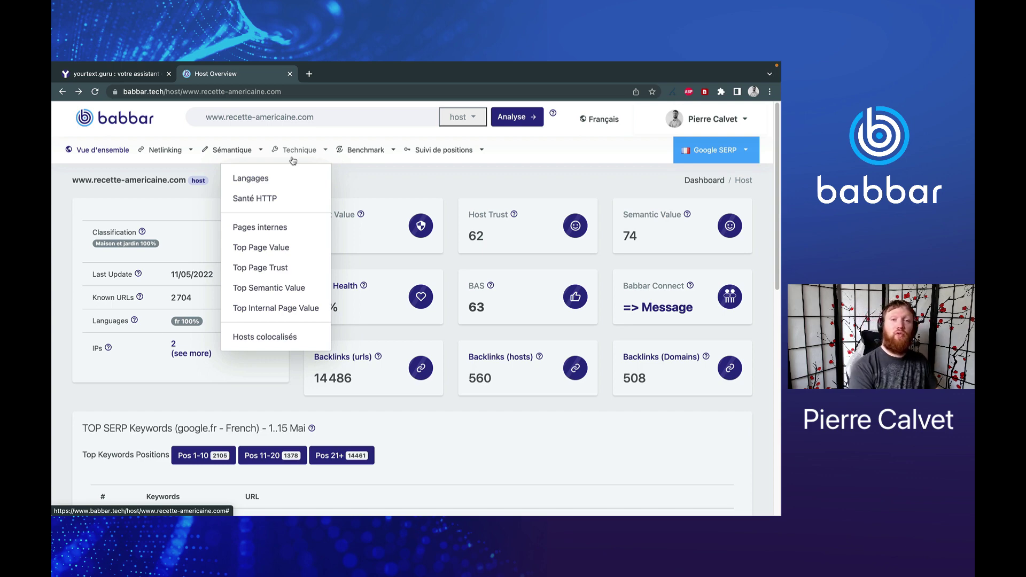
left_click(273, 184)
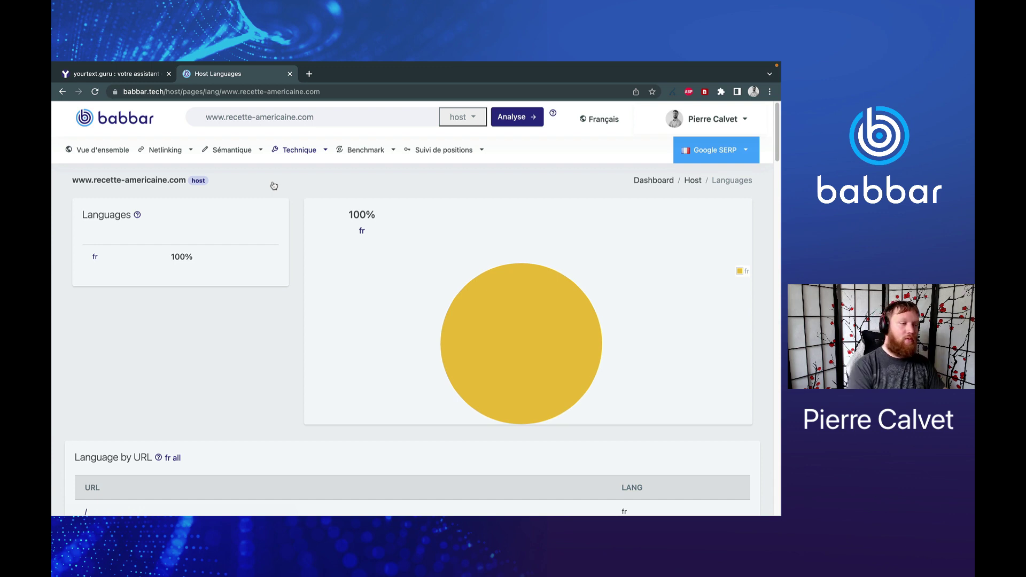
Step: View the host's HTTP health report by status code, and return to the host overview
mouse_move(299, 150)
left_click(287, 199)
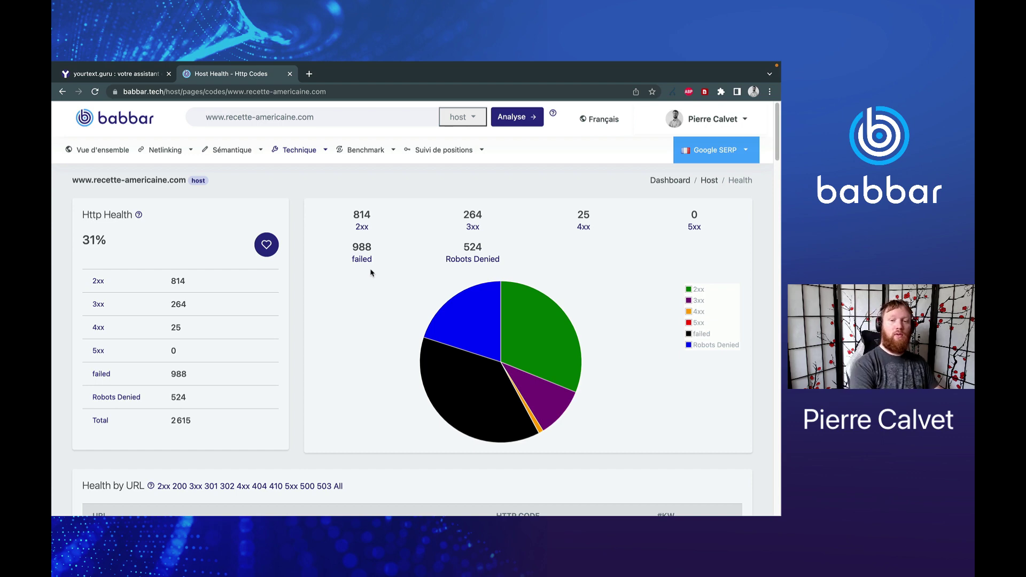
key("super+bracketleft")
left_click(299, 149)
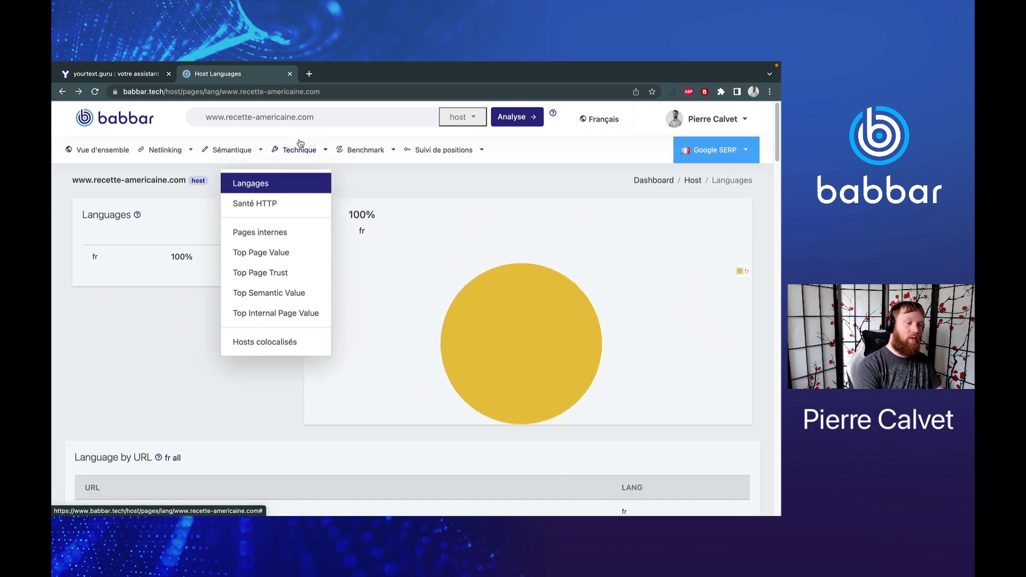
scroll(289, 179, "left", 5)
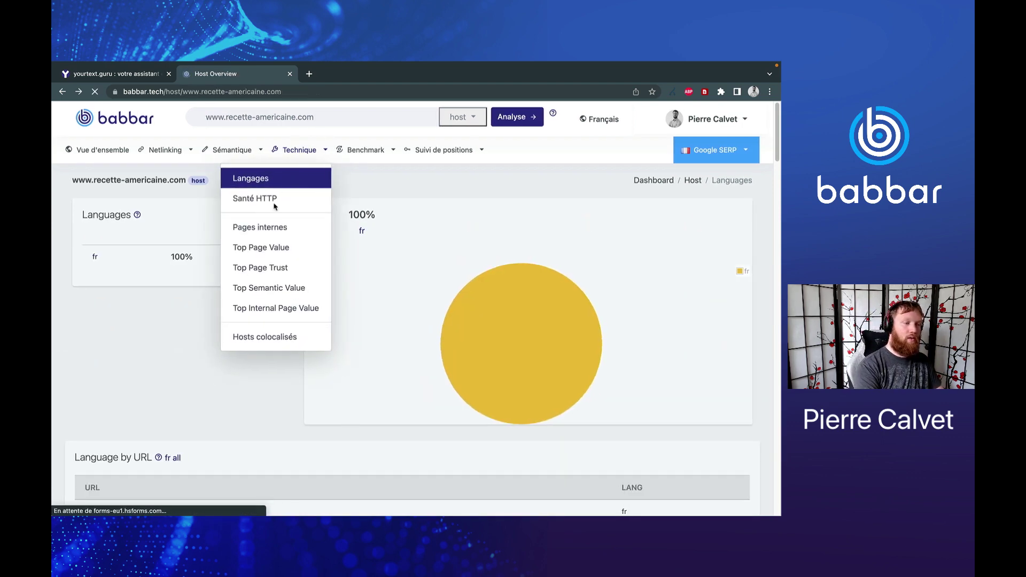
left_click(308, 152)
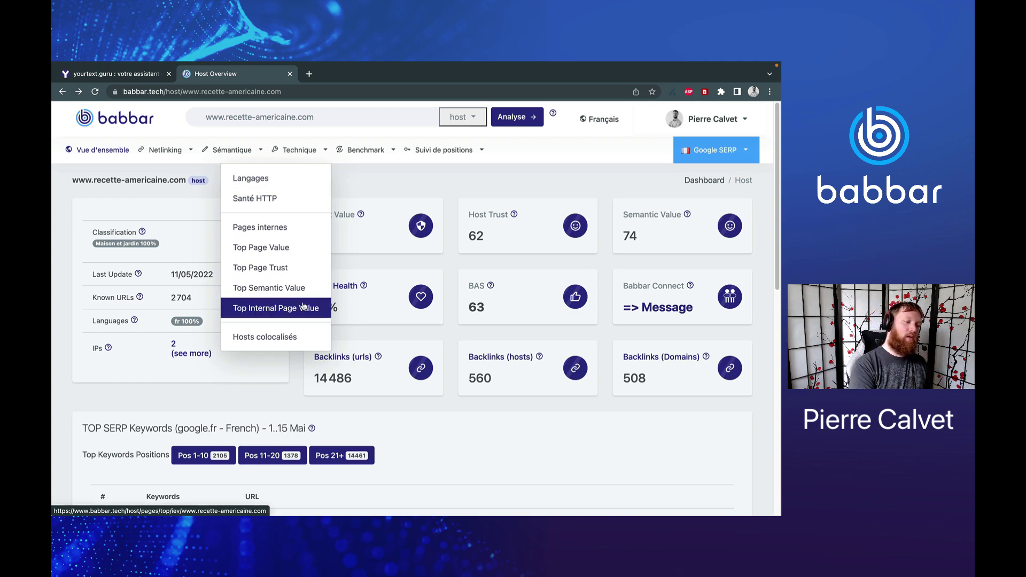
left_click(302, 336)
left_click(299, 149)
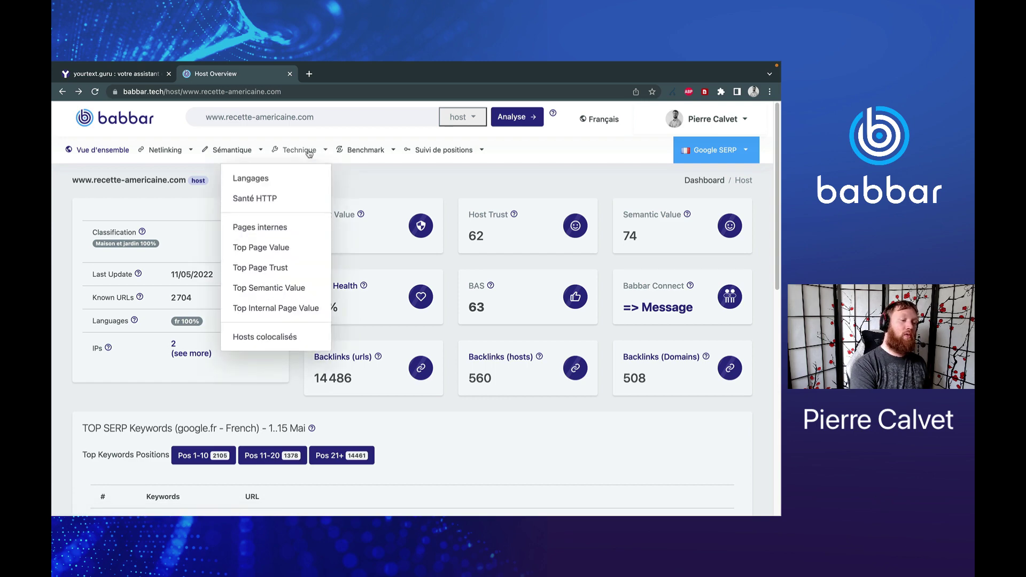
left_click(298, 337)
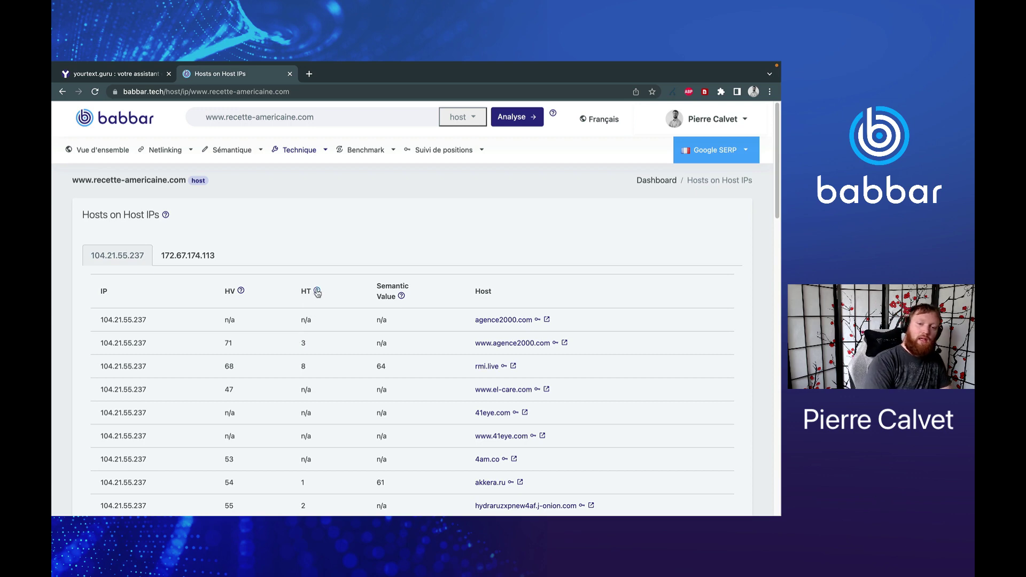
Step: Open the host's internal pages table to review page metrics, backlinks and best keywords per URL
left_click(293, 149)
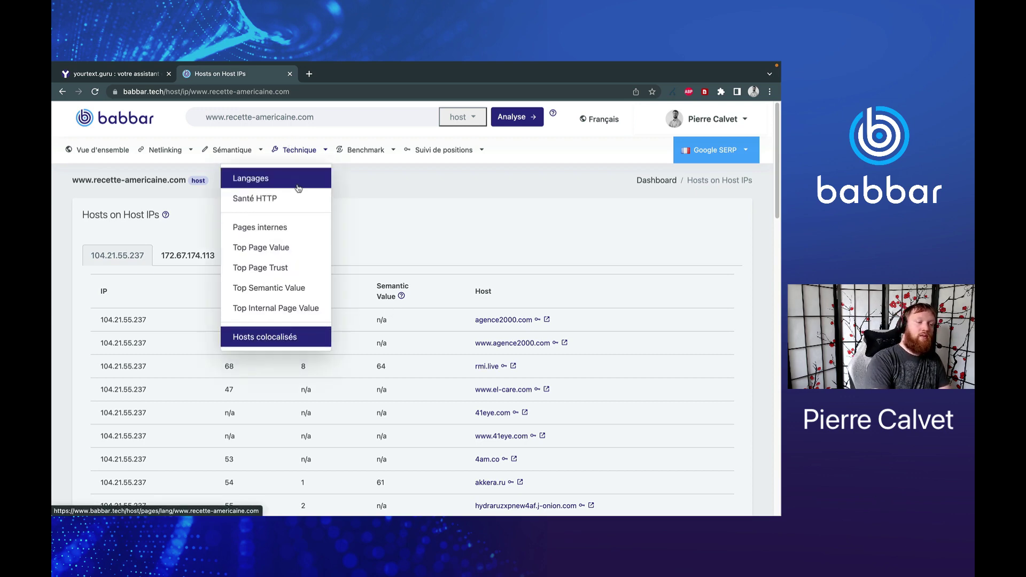
left_click(294, 230)
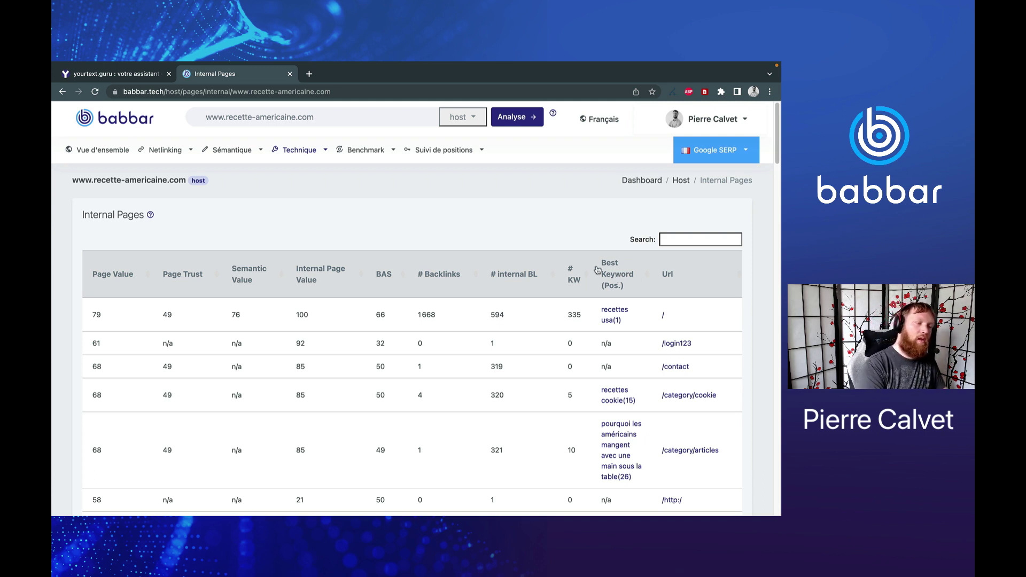
left_click(298, 152)
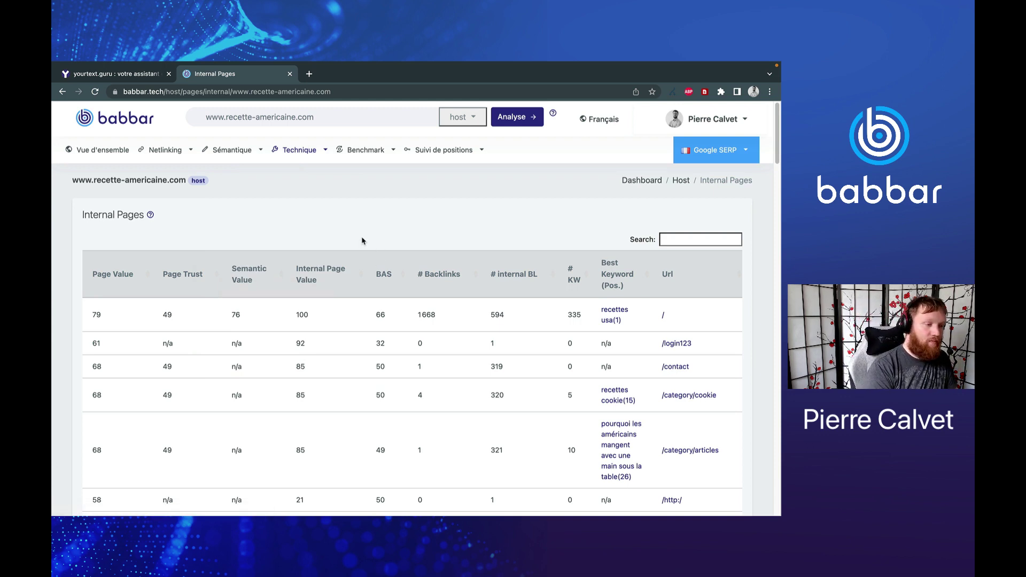
mouse_move(303, 153)
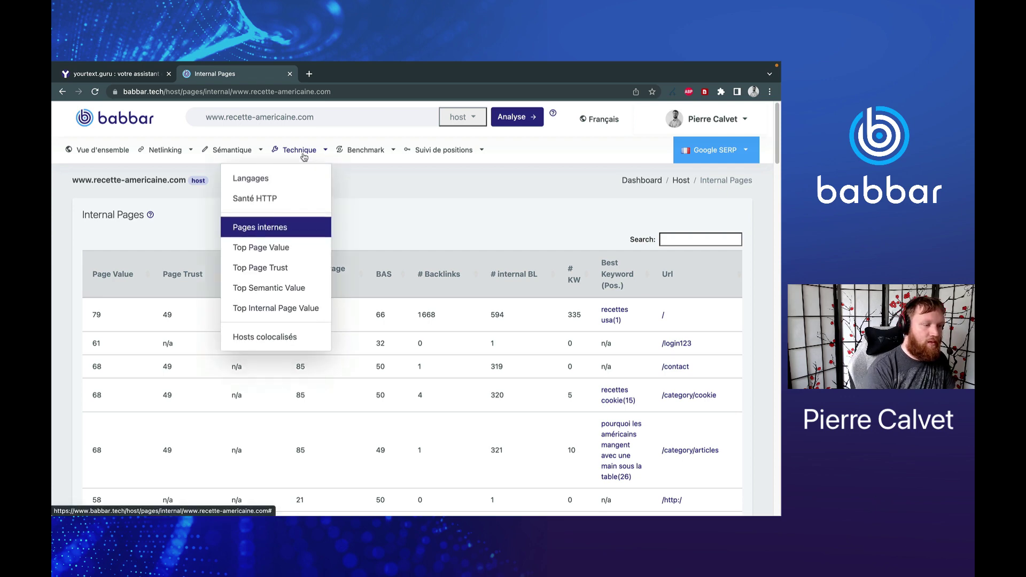
mouse_move(380, 148)
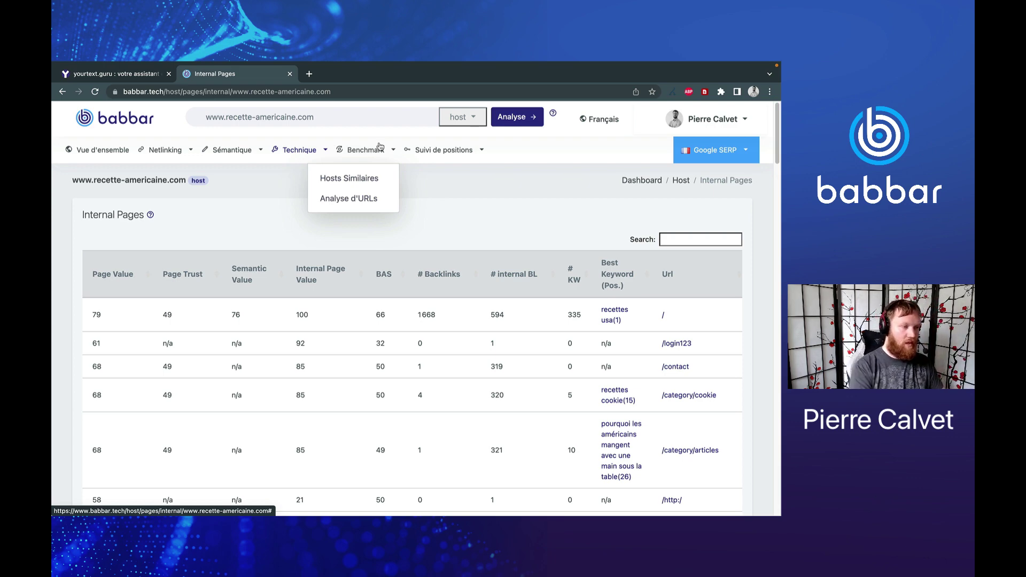
left_click(368, 180)
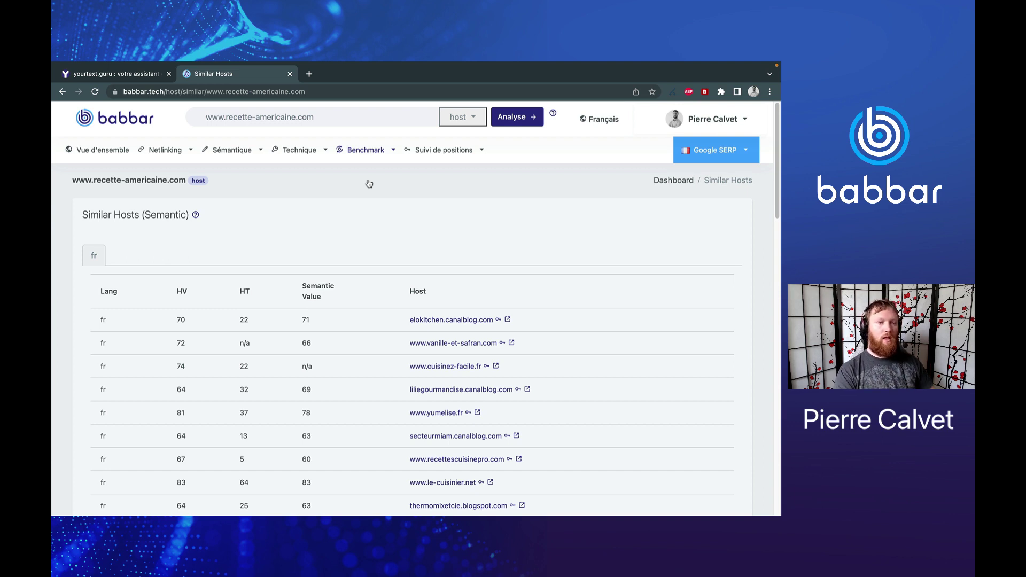
Step: View the Batch Overview URL analysis tool and its URL, host and domain metric types, and return to the host overview
left_click(364, 150)
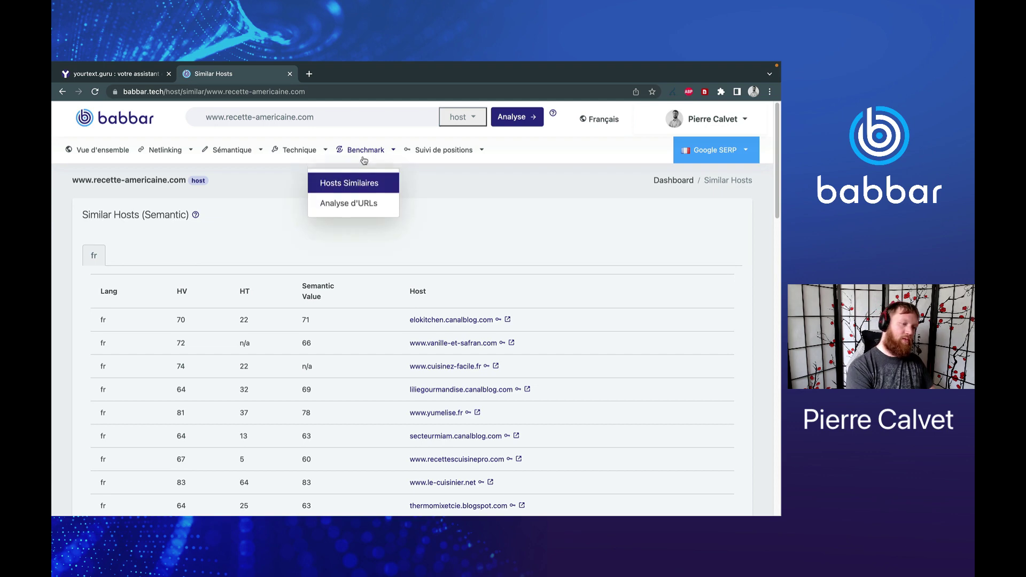
left_click(362, 200)
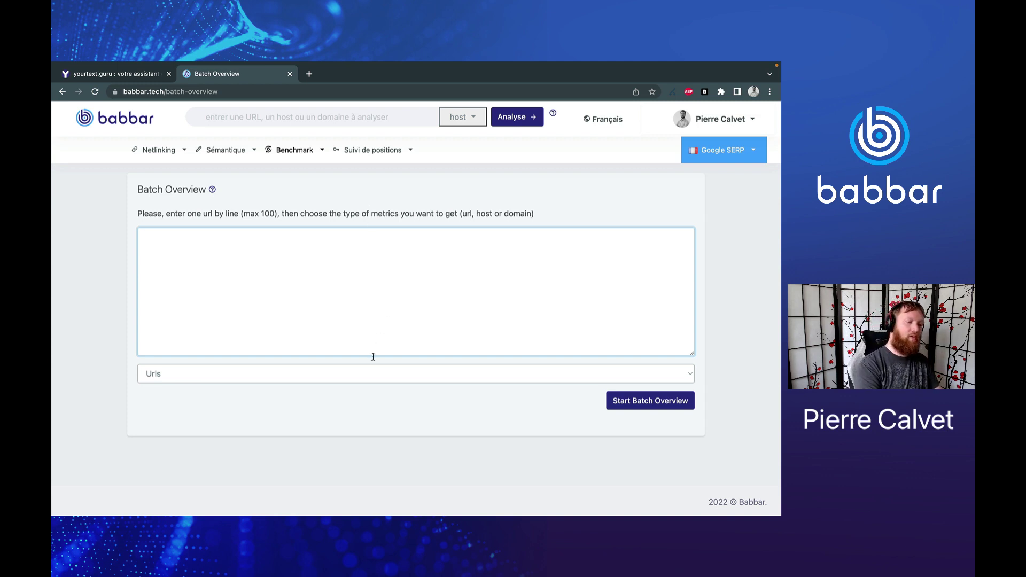
left_click(368, 374)
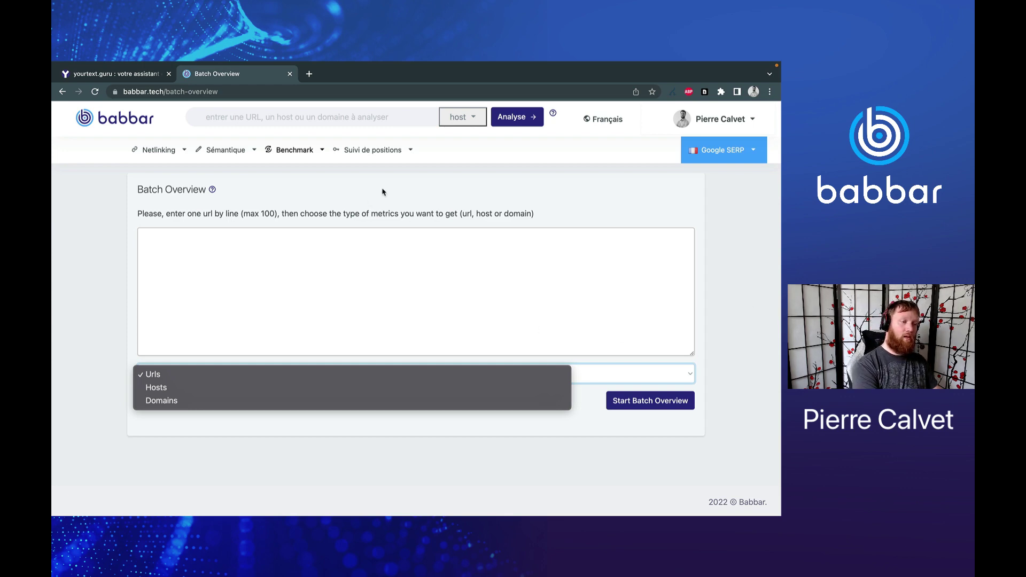
left_click(211, 229)
scroll(210, 230, "left", 5)
scroll(211, 229, "left", 5)
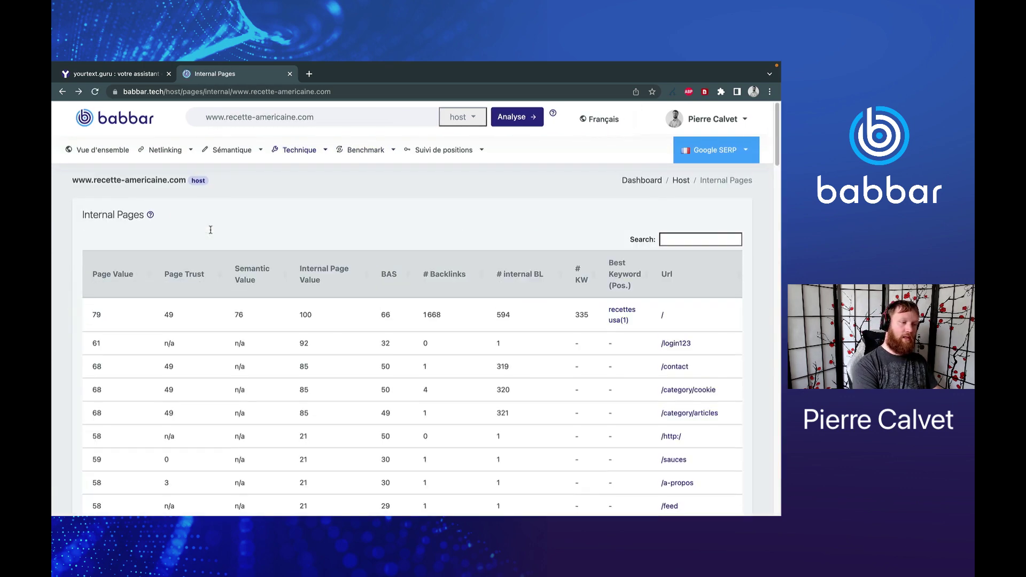
left_click(104, 155)
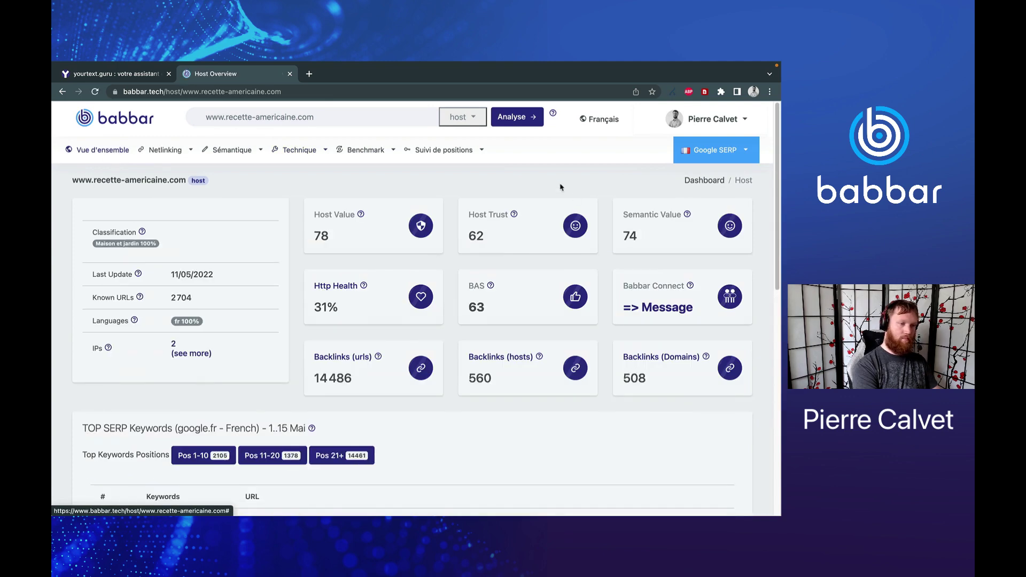
Step: Open the host's keyword positions in the French google.fr results and show the other position tracking reports
mouse_move(455, 162)
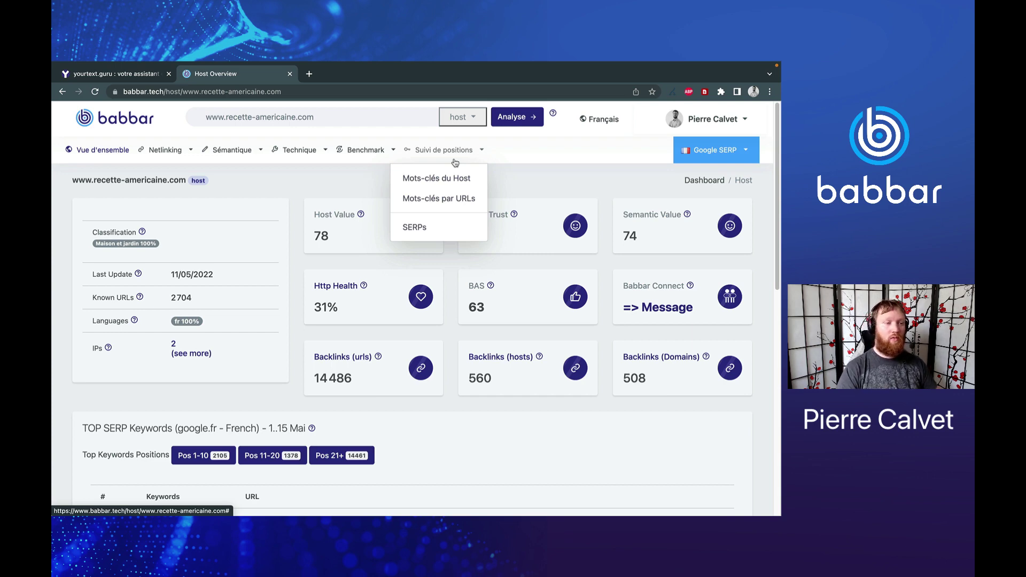
left_click(457, 178)
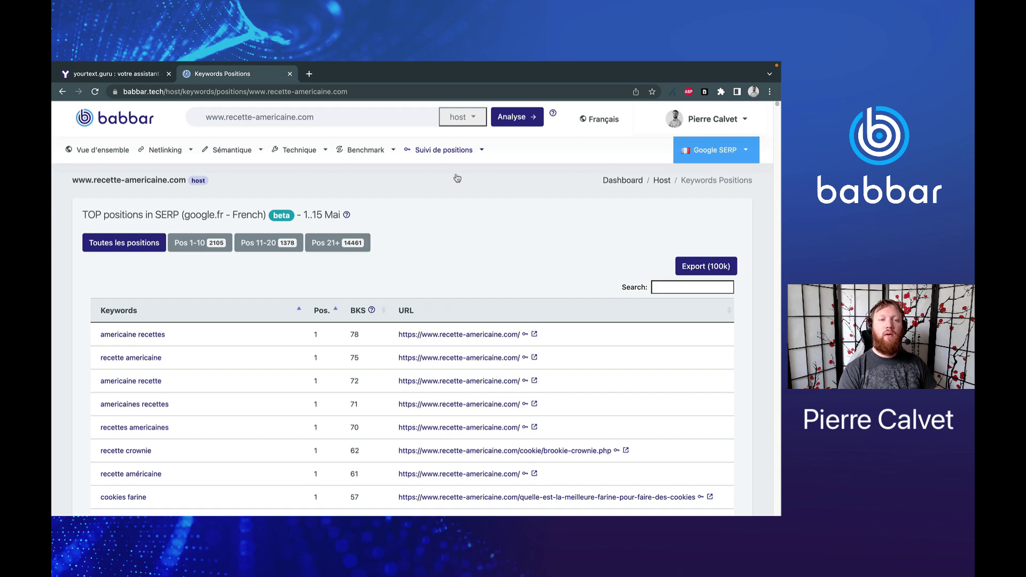
left_click(456, 147)
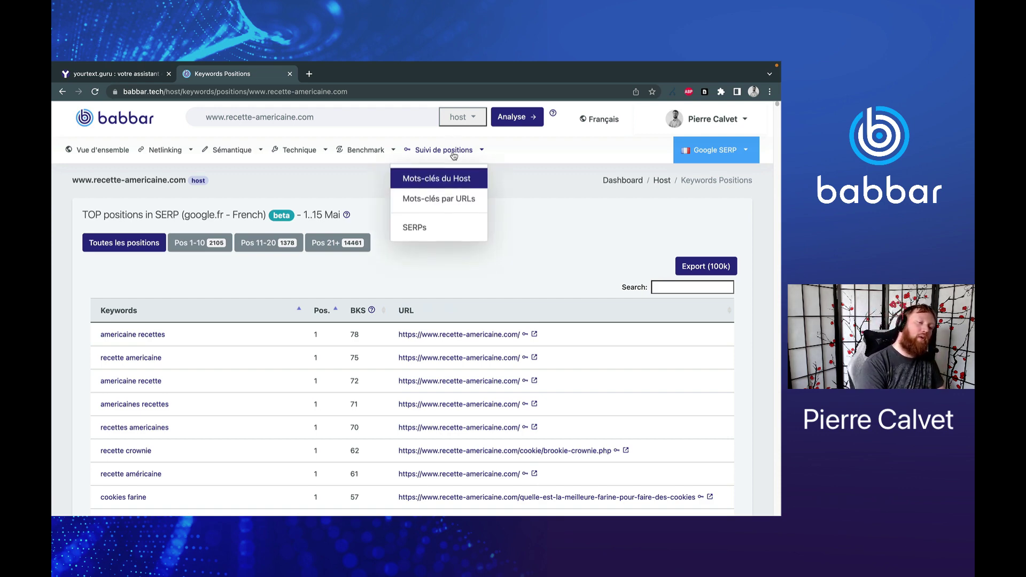
Step: Open the host's keywords by URL report and expand the full keyword list of the pulled-pork.php page
left_click(456, 197)
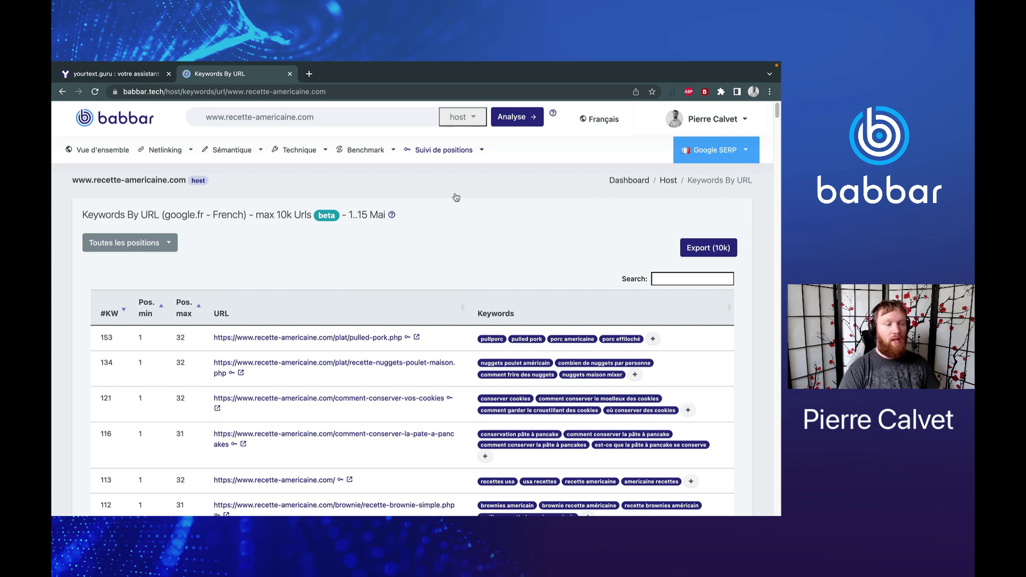
left_click(652, 339)
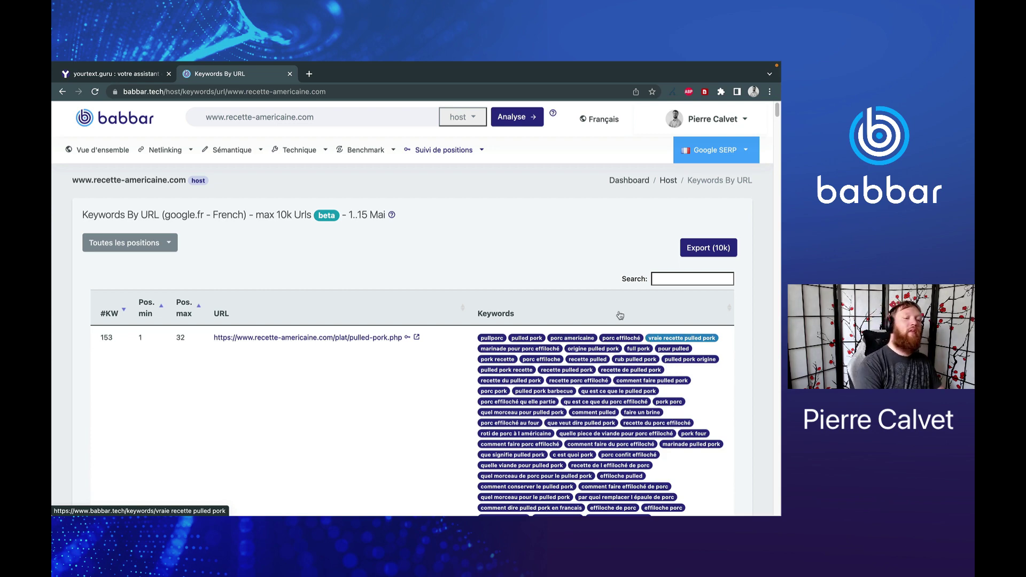
Step: Open the SERPs keyword tool and look up the French google.fr results for "recette de la choucroute"
left_click(482, 151)
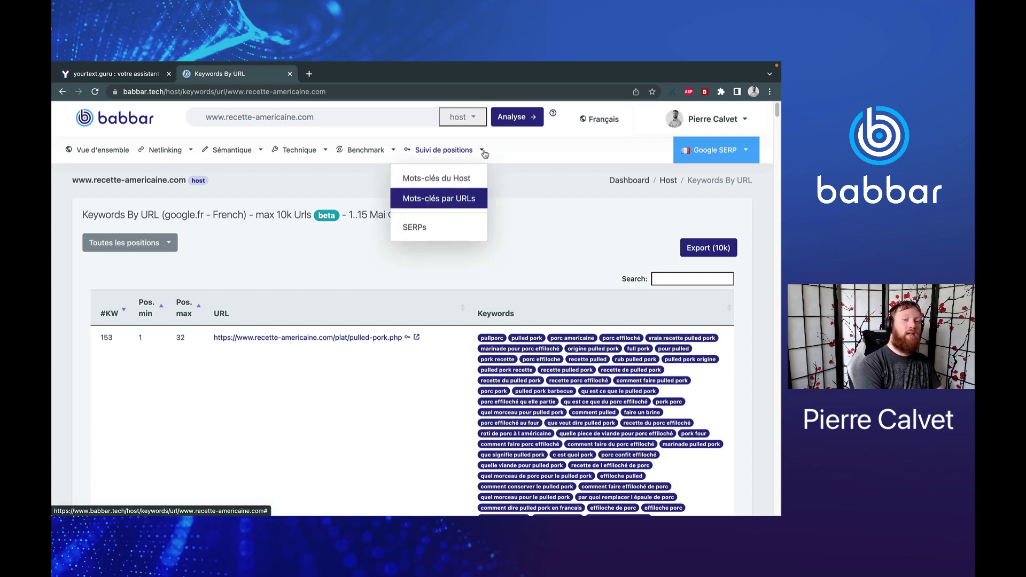
left_click(484, 228)
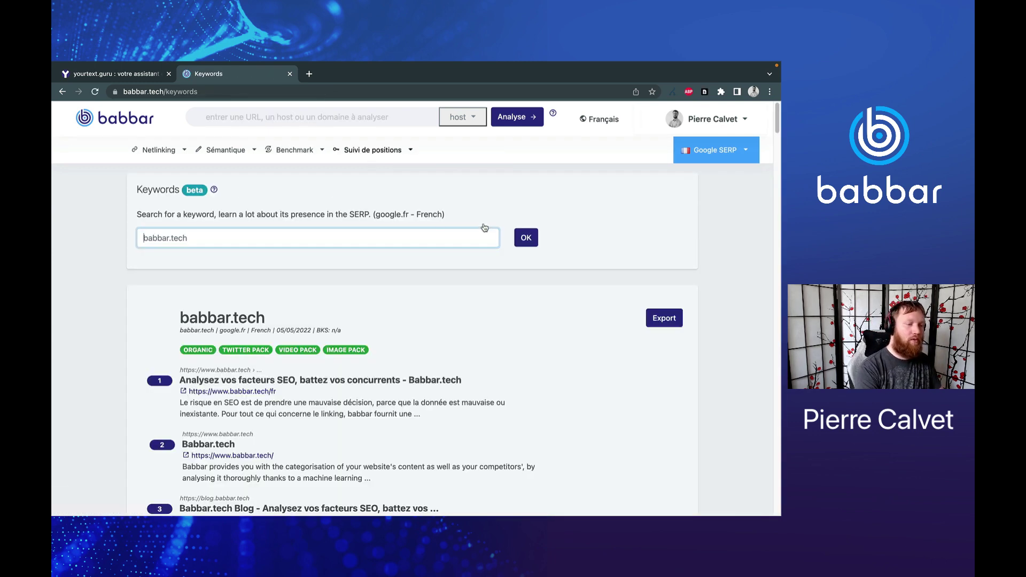
left_click(429, 236)
key("alt+shift+Left")
key("alt+shift+Left")
type("re")
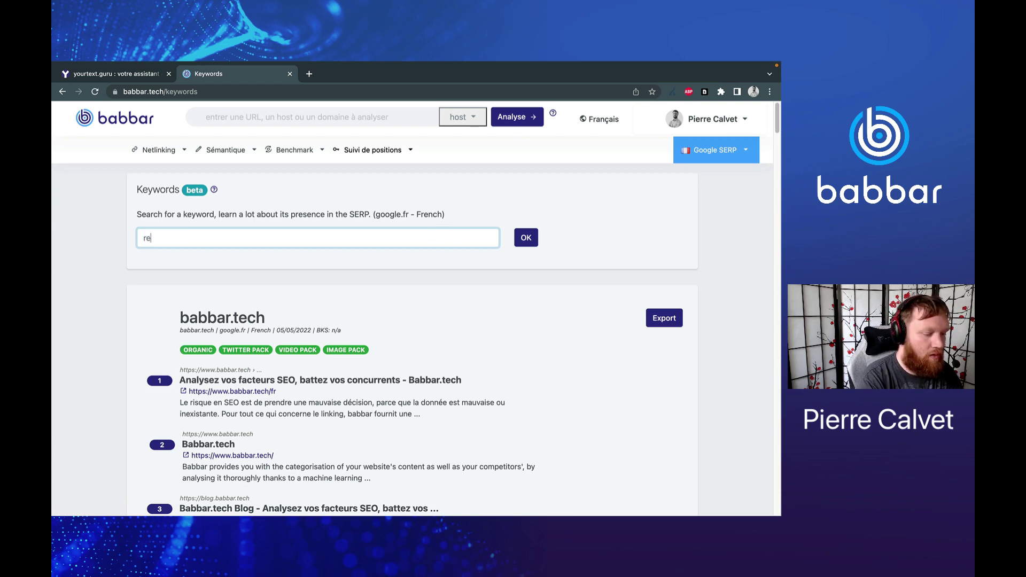
type("cette de la c")
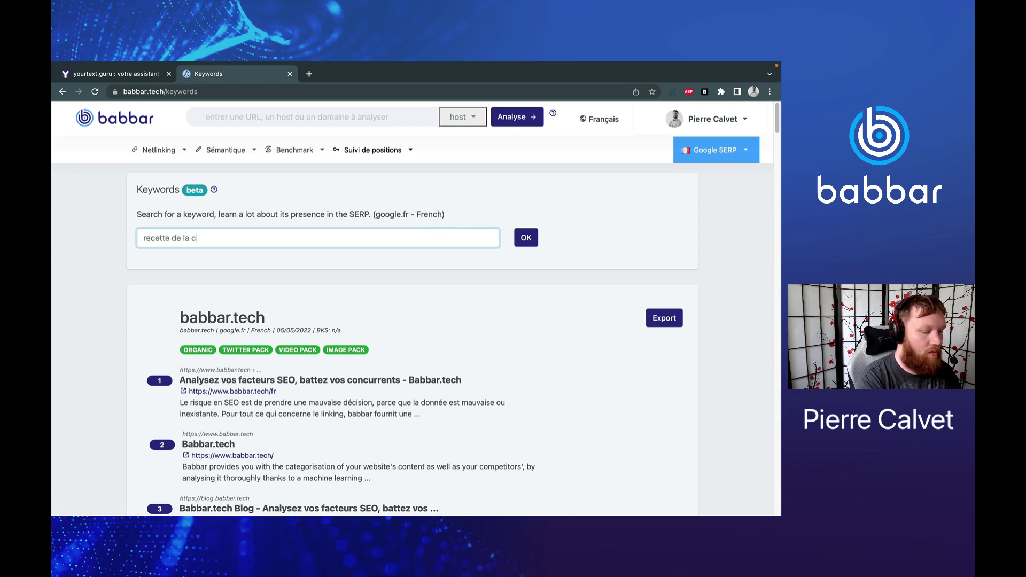
type("houcroute")
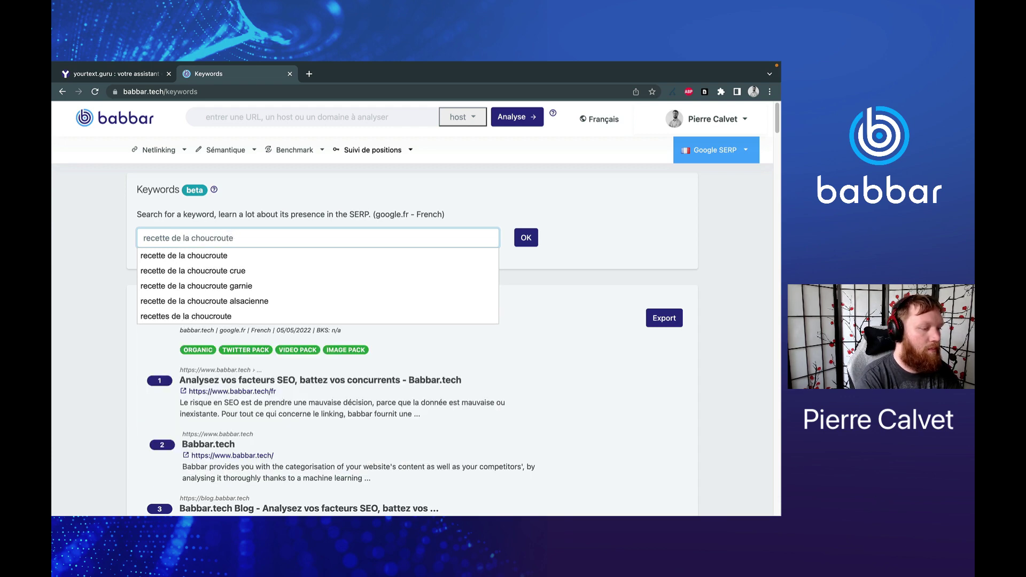
left_click(531, 240)
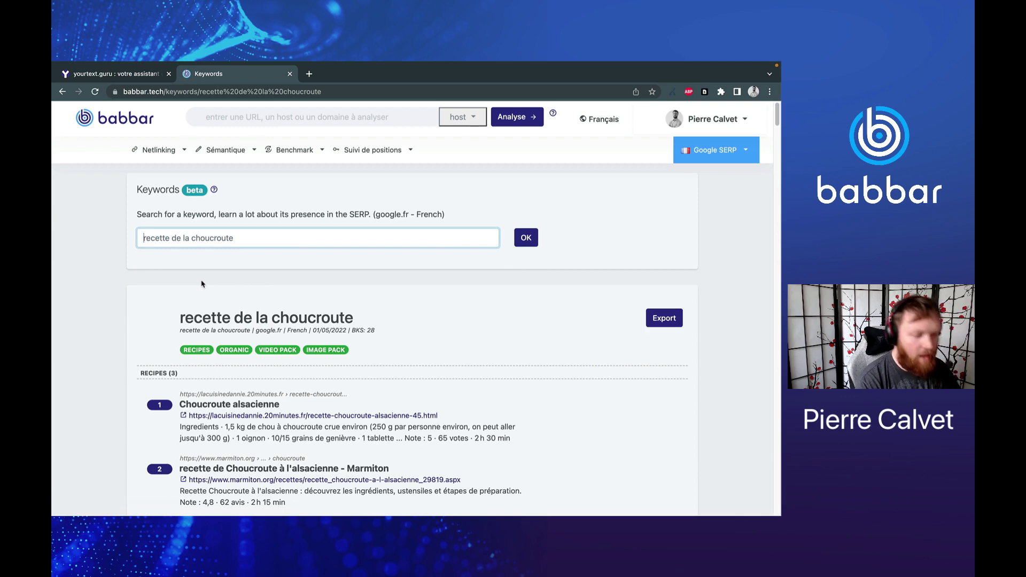
Step: Expand the Recipes and Video Pack sections of the "recette de la choucroute" results to examine their URLs and videos
left_click(206, 350)
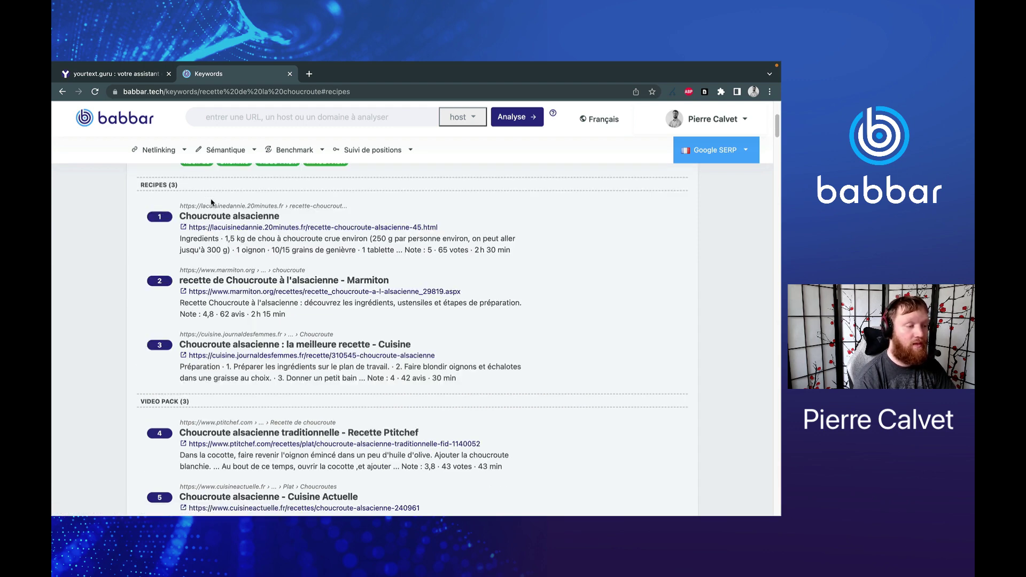
left_click(170, 186)
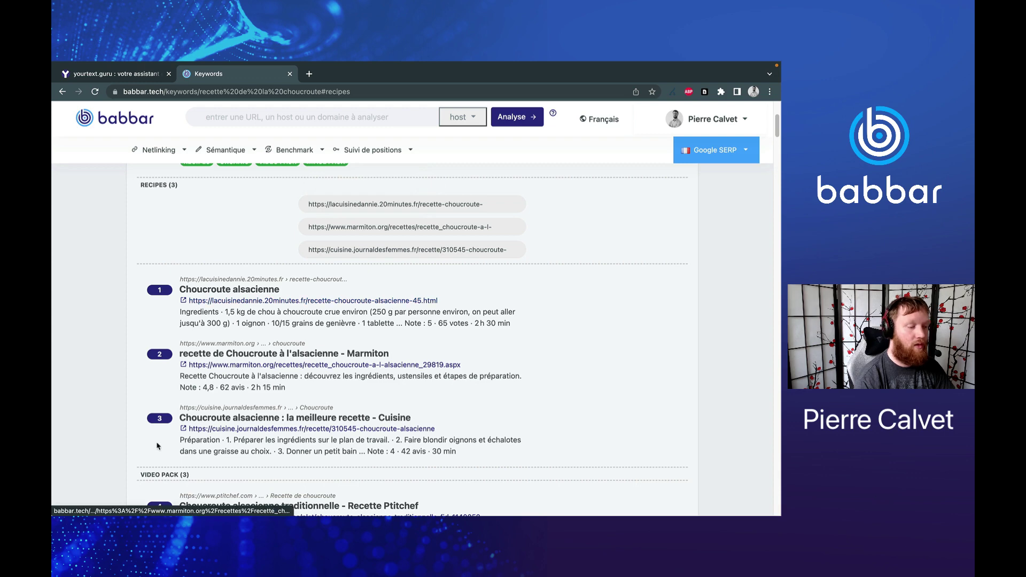
left_click(161, 473)
scroll(224, 475, "down", 3)
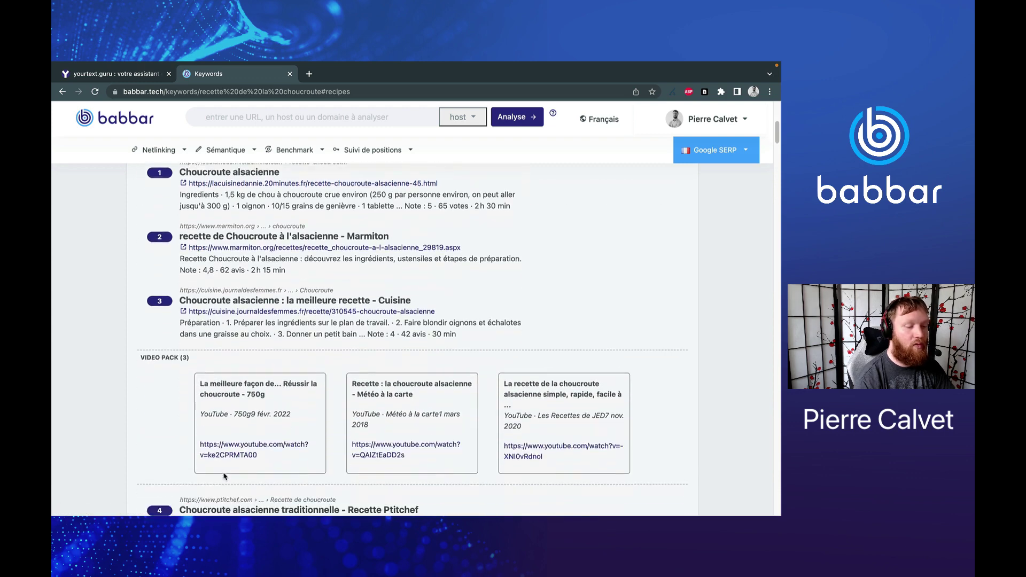
scroll(283, 291, "up", 5)
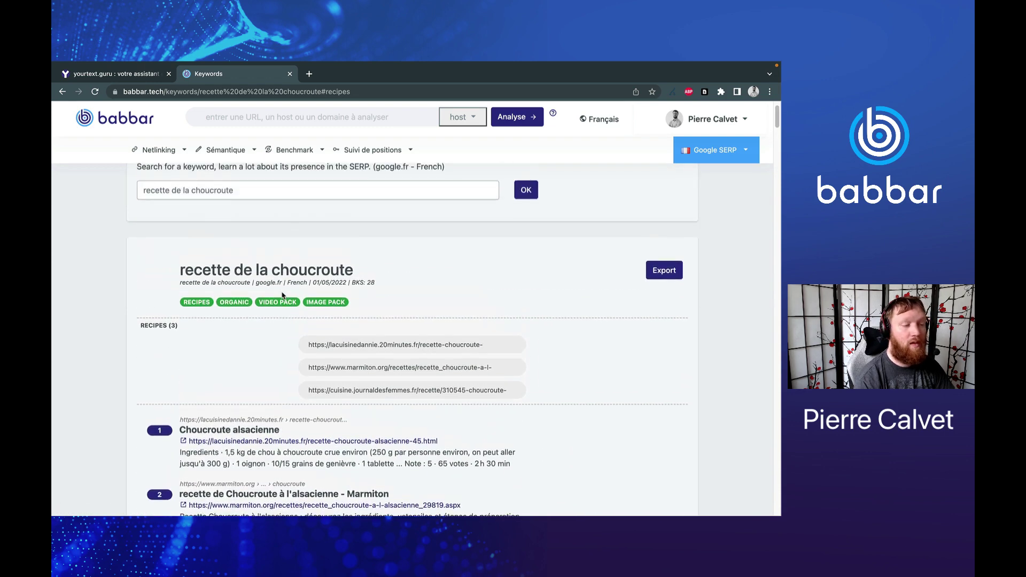